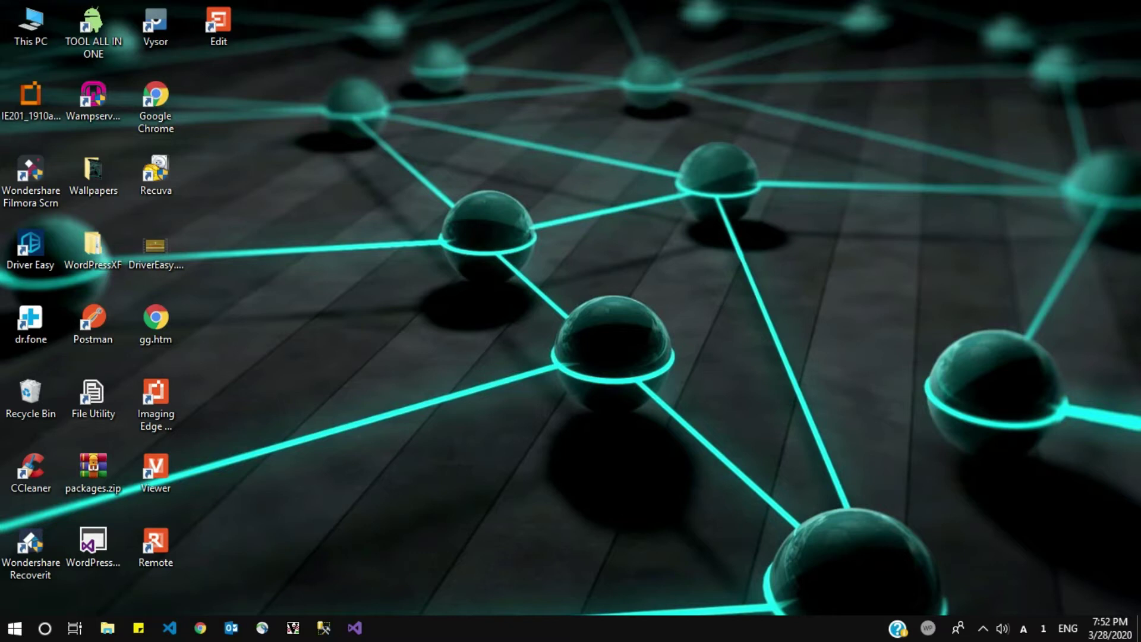
Find and launch Internet Download Manager from the Windows search.
key(super)
text(id)
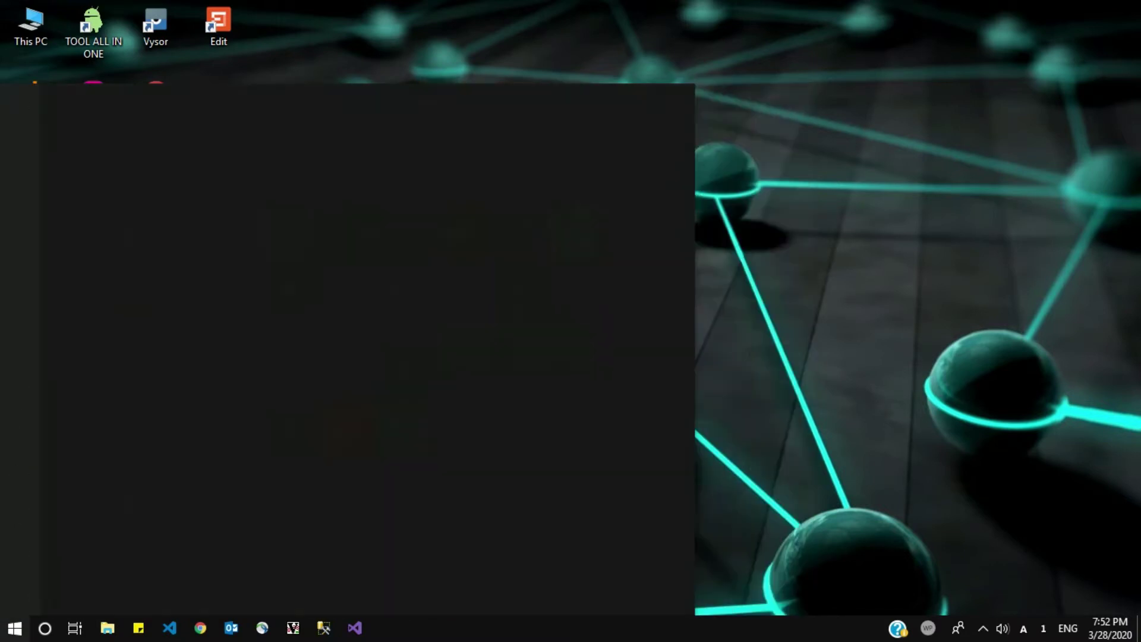
text(m)
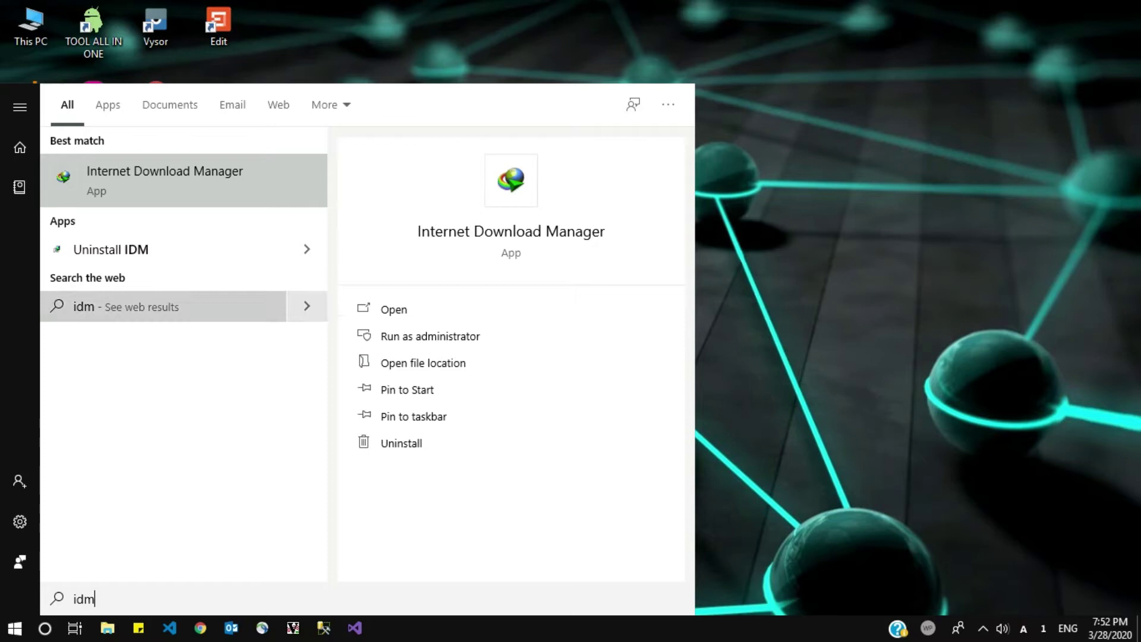
key(Return)
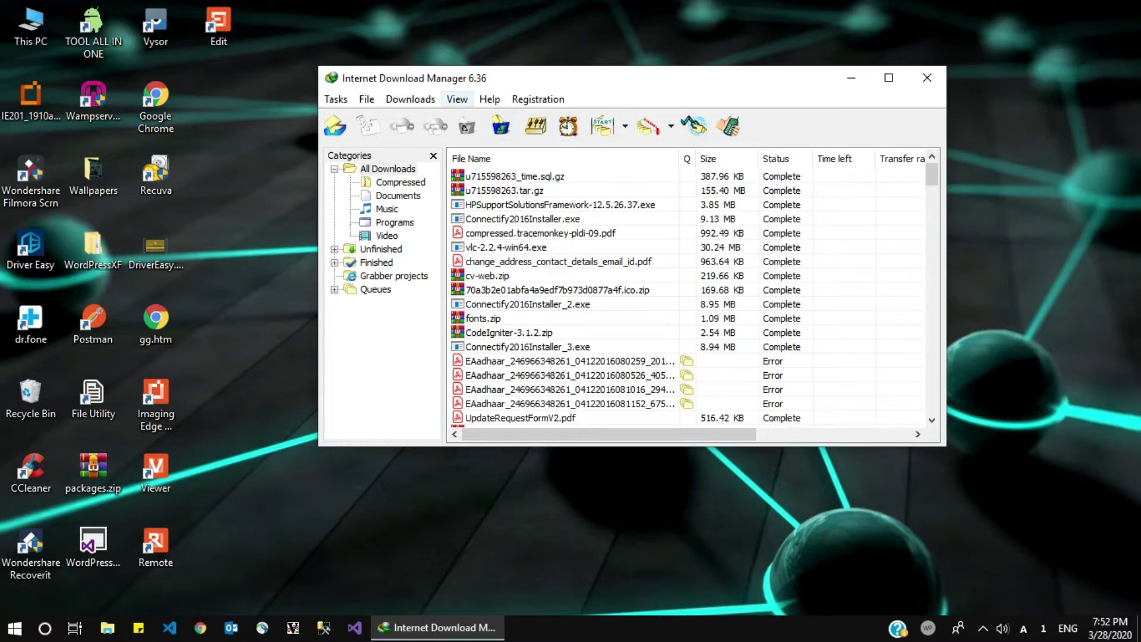
Try the large toolbar buttons in the download manager, and return the toolbar to small buttons.
click(457, 100)
mouse_move(486, 155)
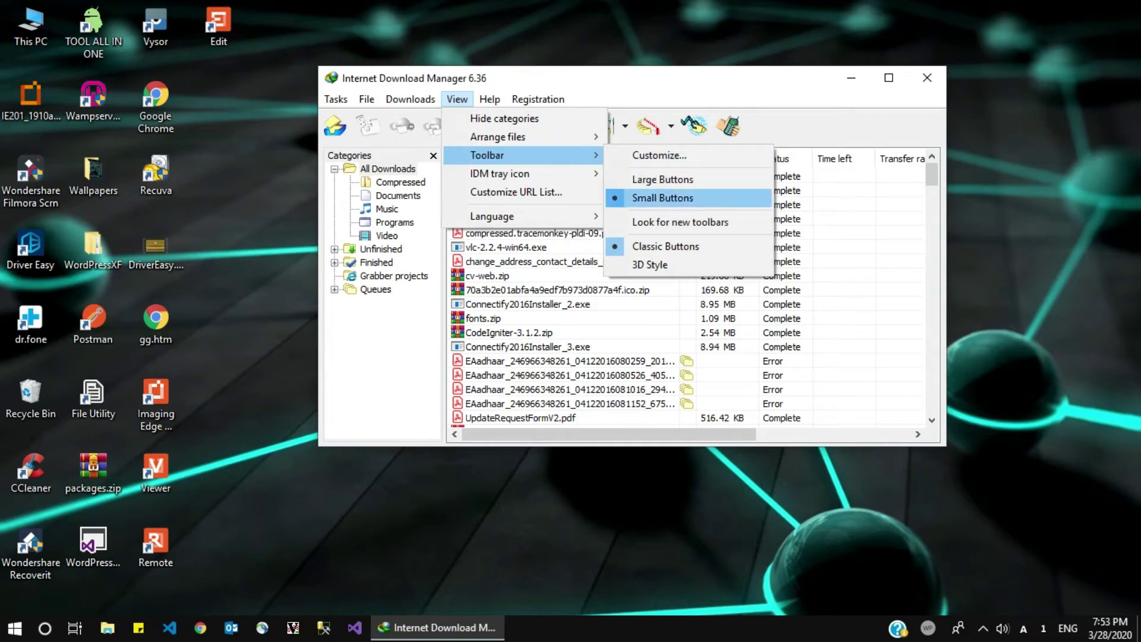
click(662, 178)
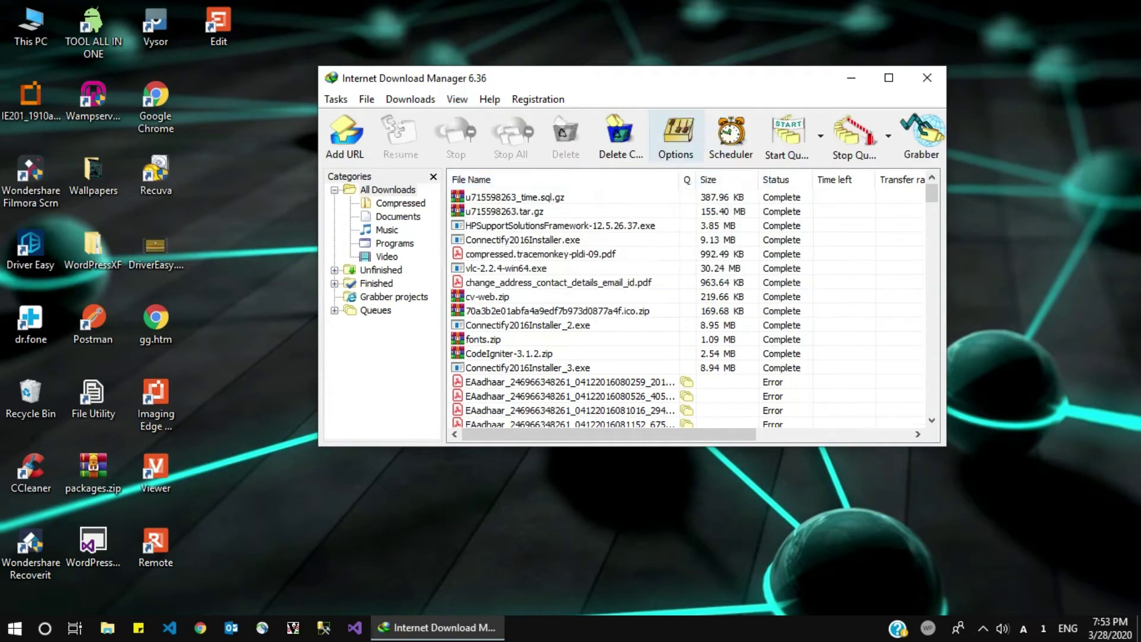
click(457, 99)
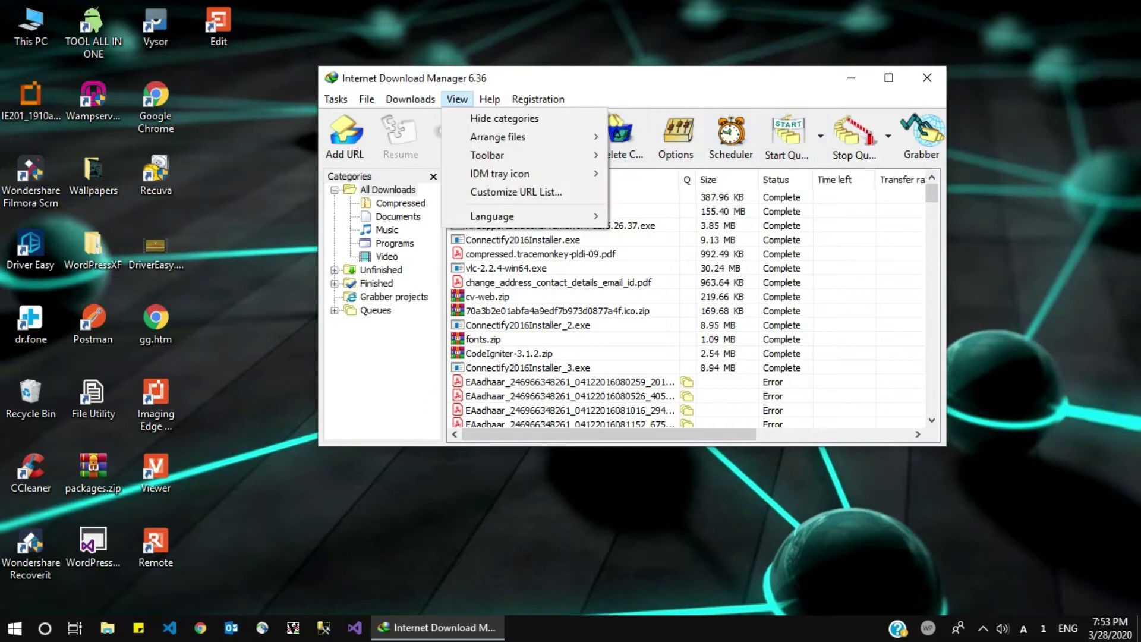
mouse_move(523, 155)
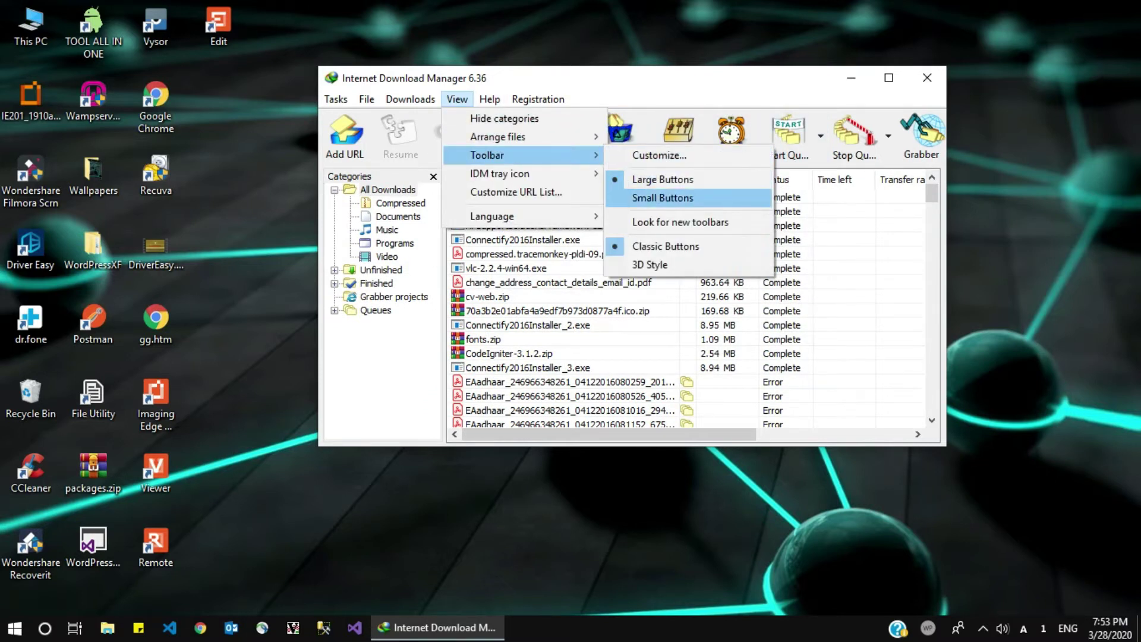
click(663, 198)
Change the download manager's toolbar appearance to 3D Style.
click(457, 99)
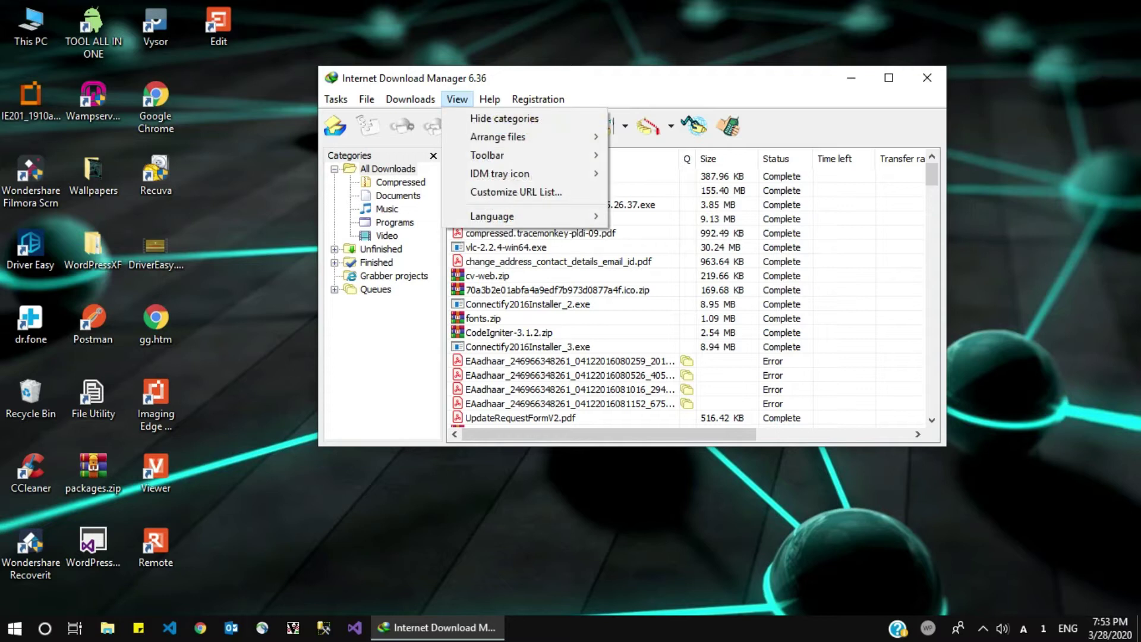
mouse_move(523, 155)
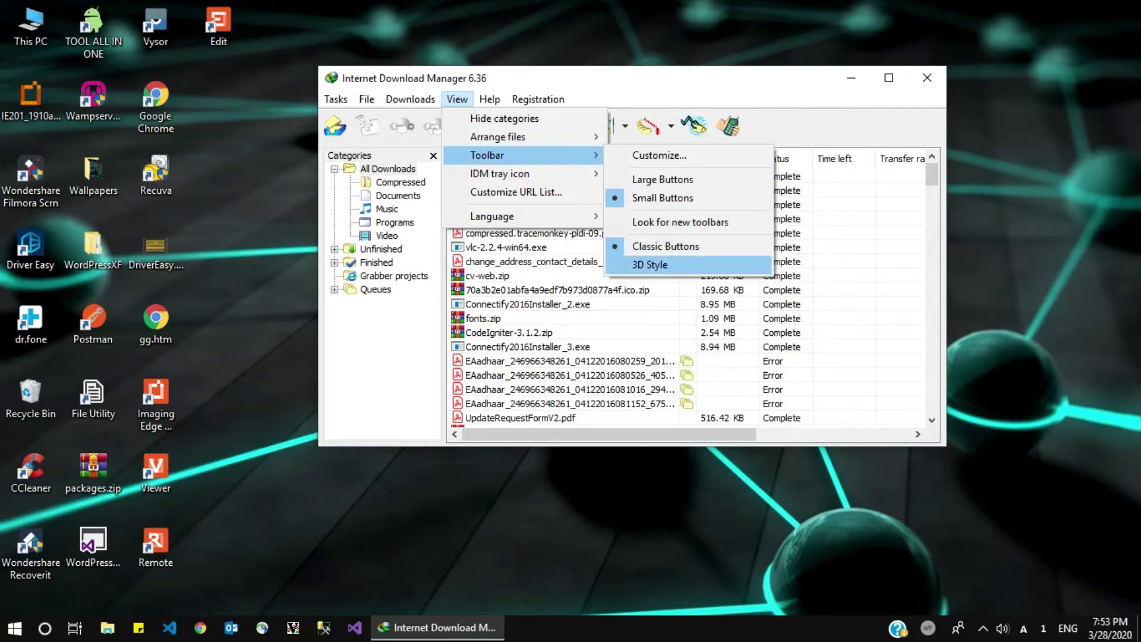
click(649, 265)
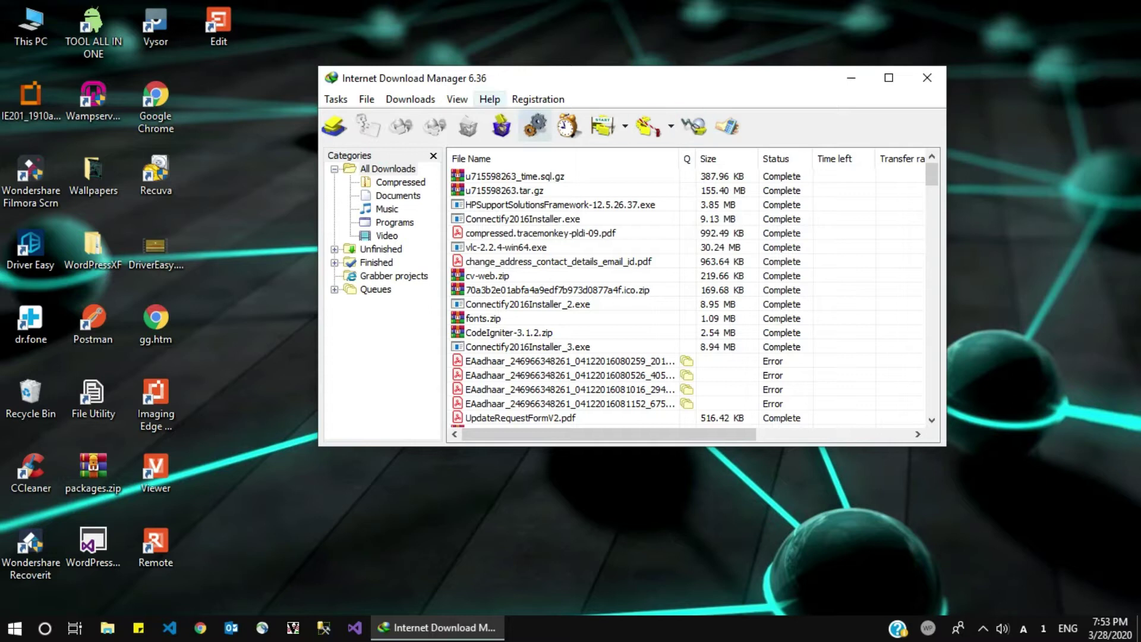
Look for new toolbars online from the download manager's toolbar options.
click(457, 99)
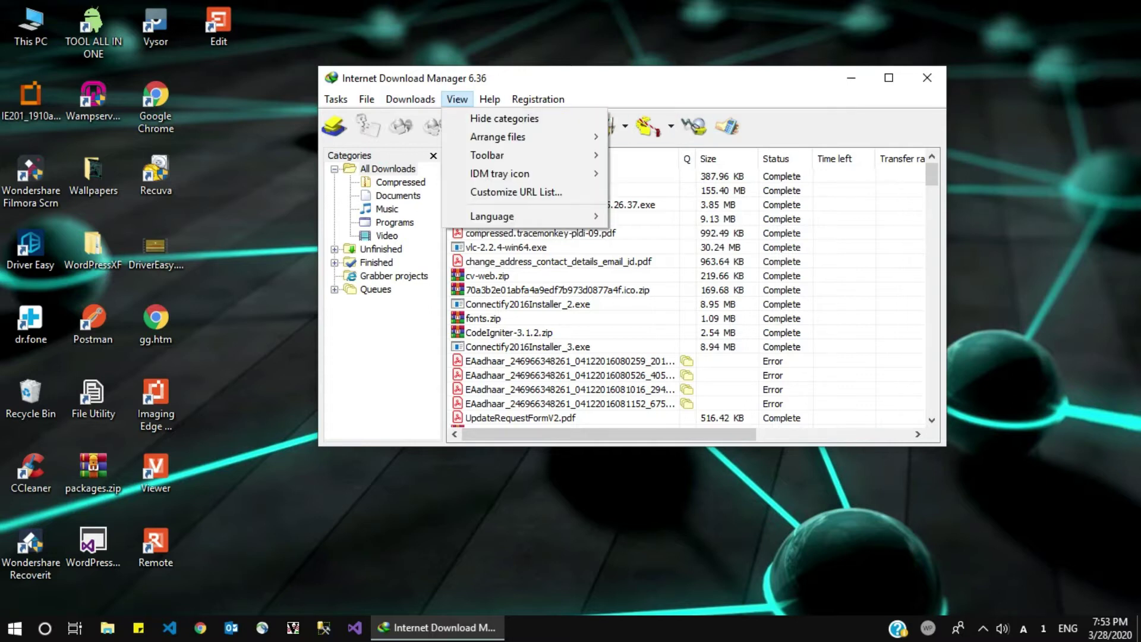
mouse_move(487, 155)
key(Down)
key(Down)
key(Down)
key(Right)
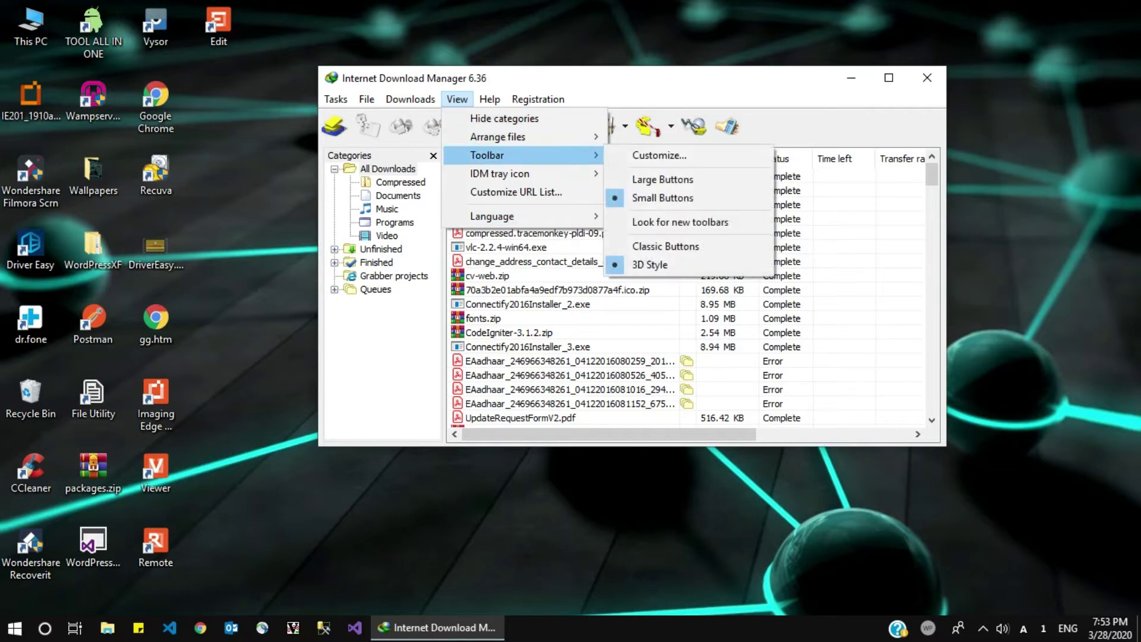
key(Down)
key(Down)
key(Down)
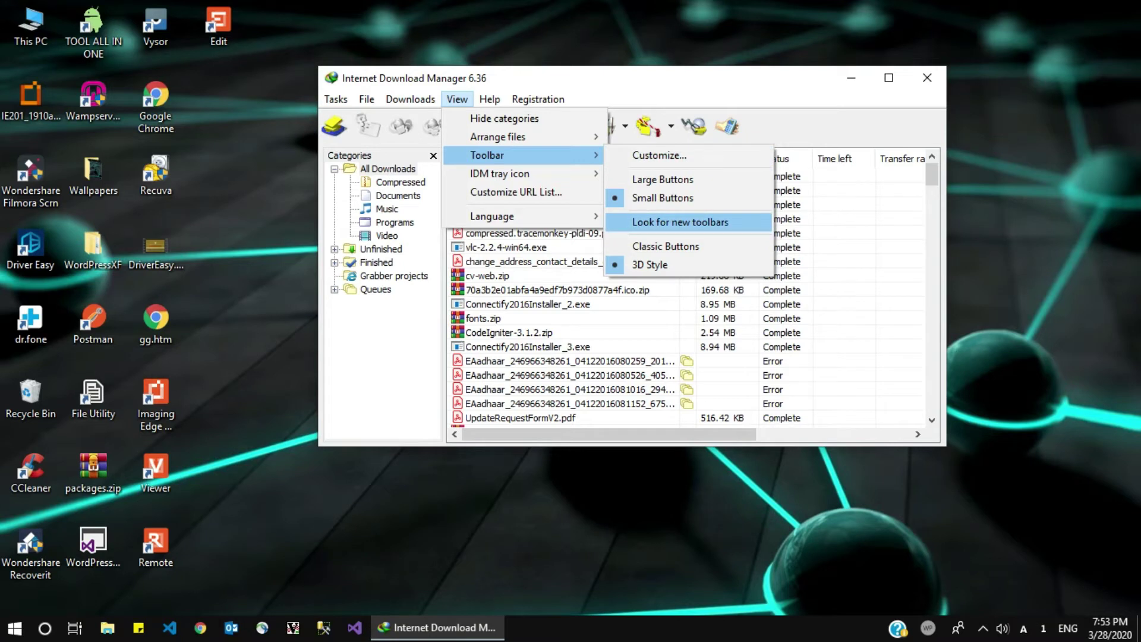
key(Return)
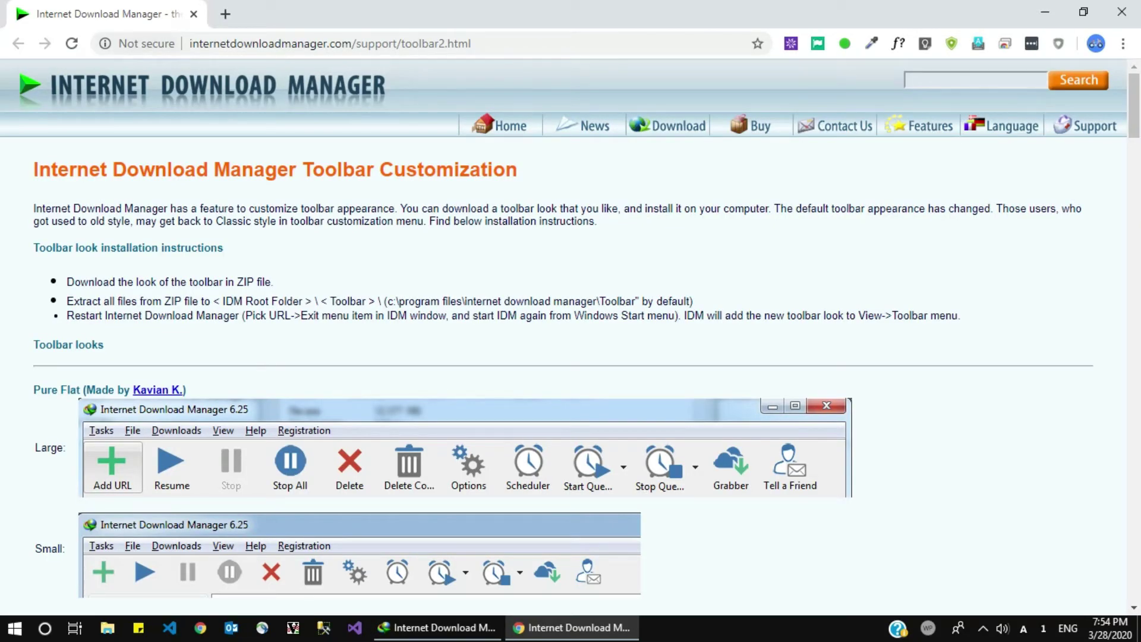
Examine the toolbar looks offered on the Toolbar Customization web page.
scroll(570, 332, down, 20)
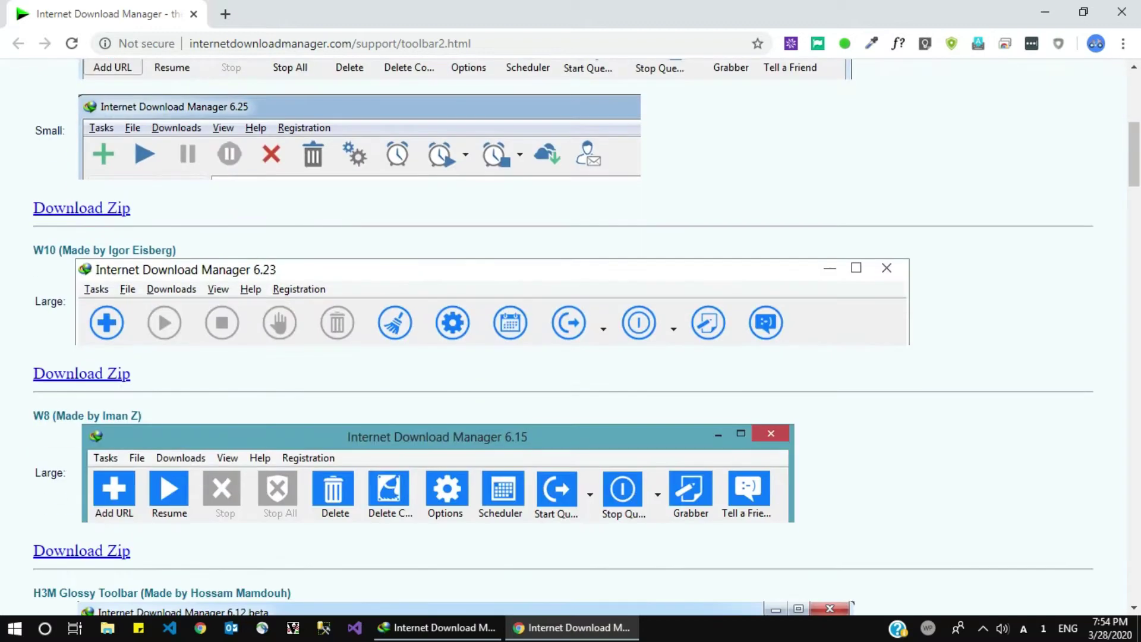
scroll(571, 333, down, 20)
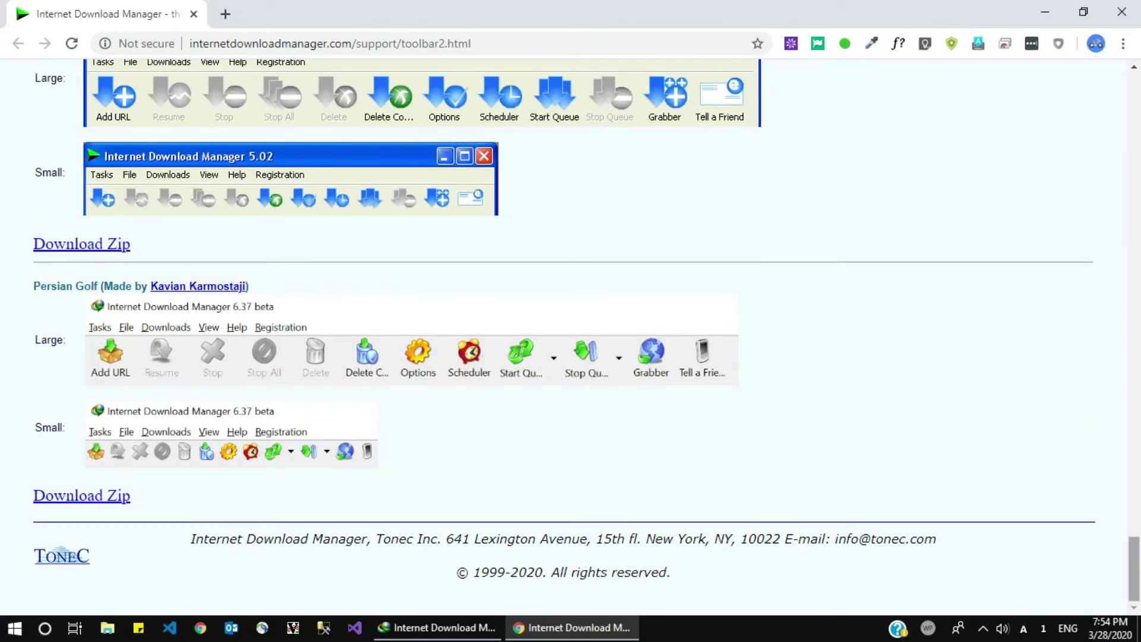
scroll(570, 333, up, 5)
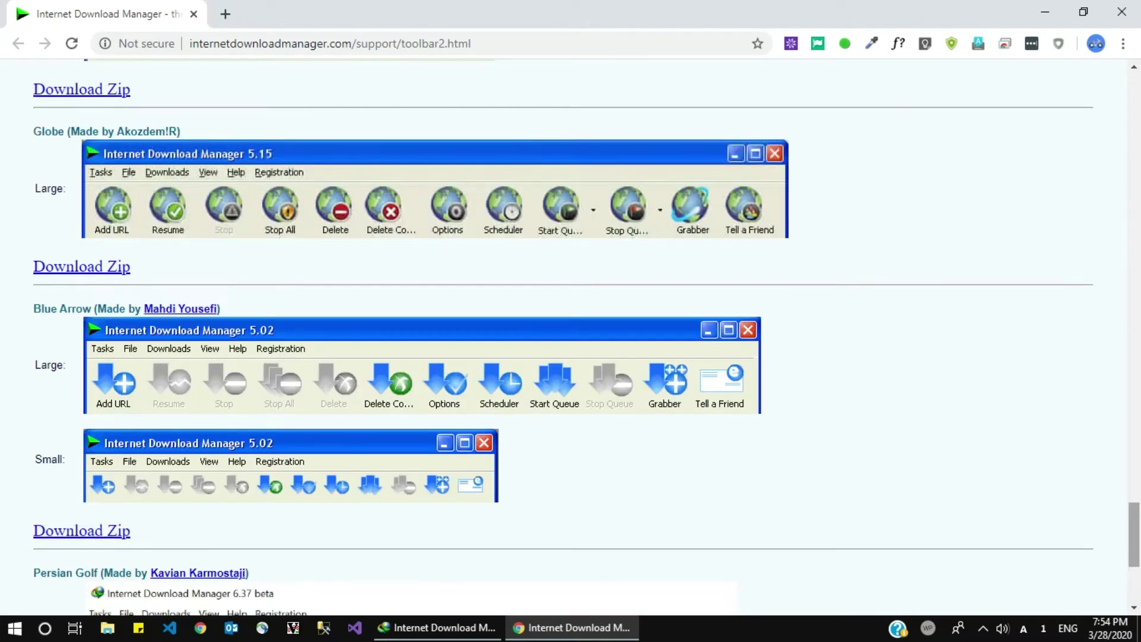
scroll(570, 333, down, 5)
scroll(570, 332, up, 20)
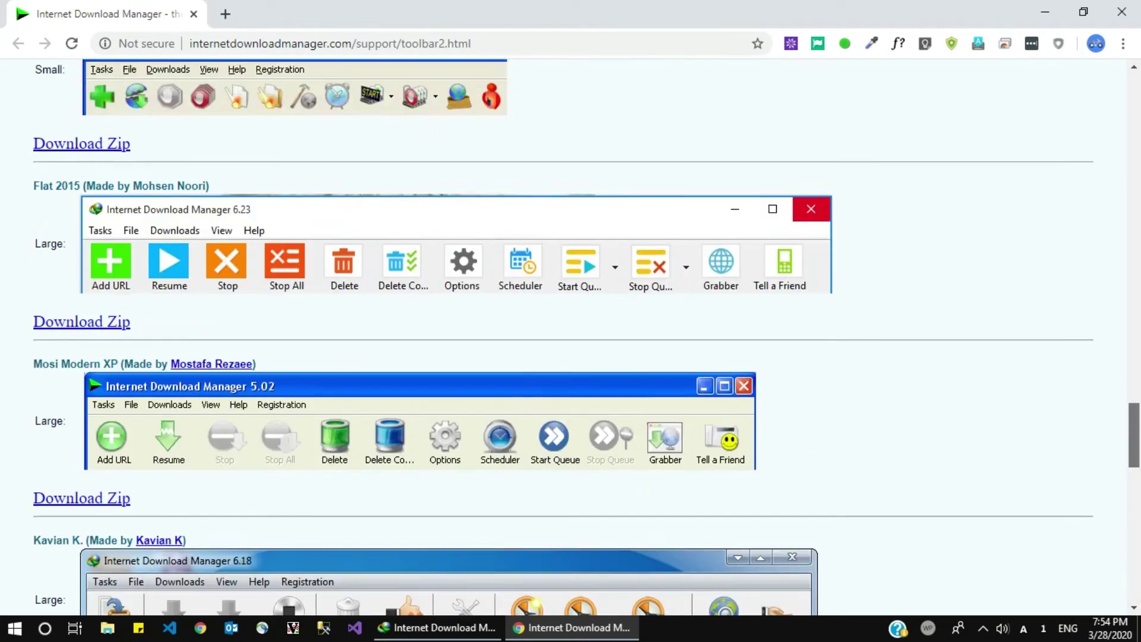
scroll(571, 333, up, 15)
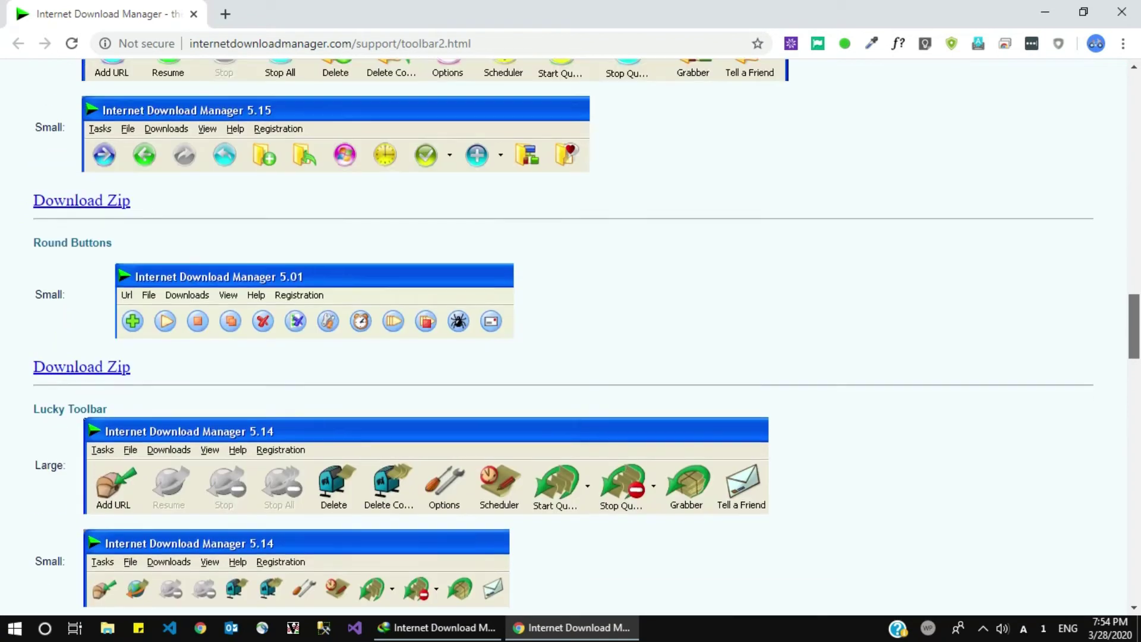
scroll(570, 333, up, 15)
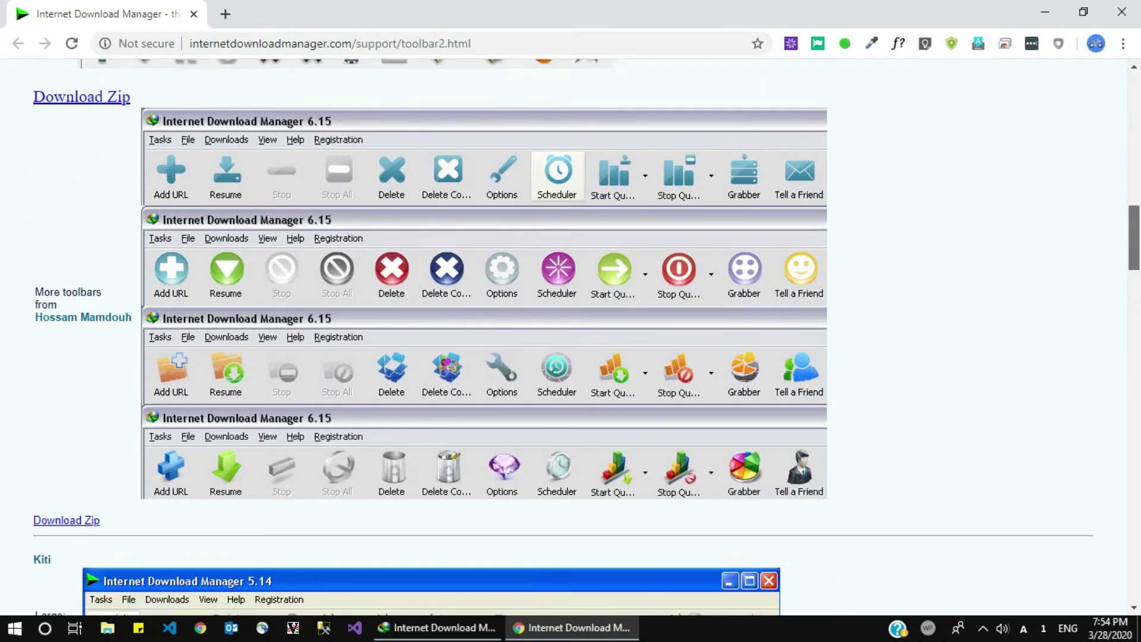
scroll(571, 333, up, 1)
scroll(571, 333, up, 12)
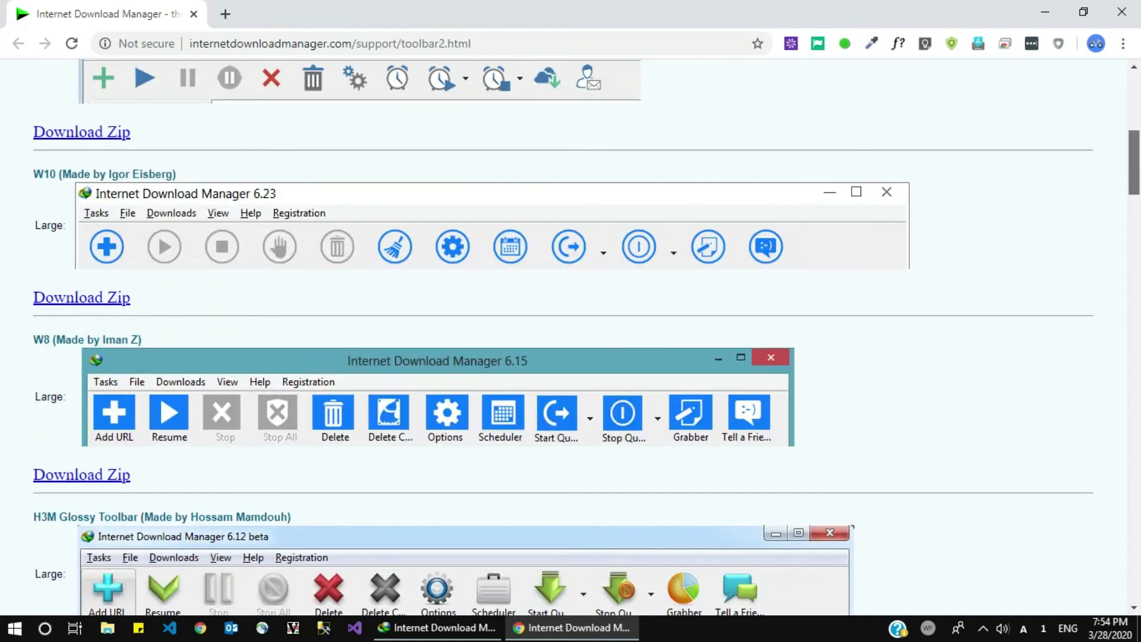
scroll(570, 332, up, 5)
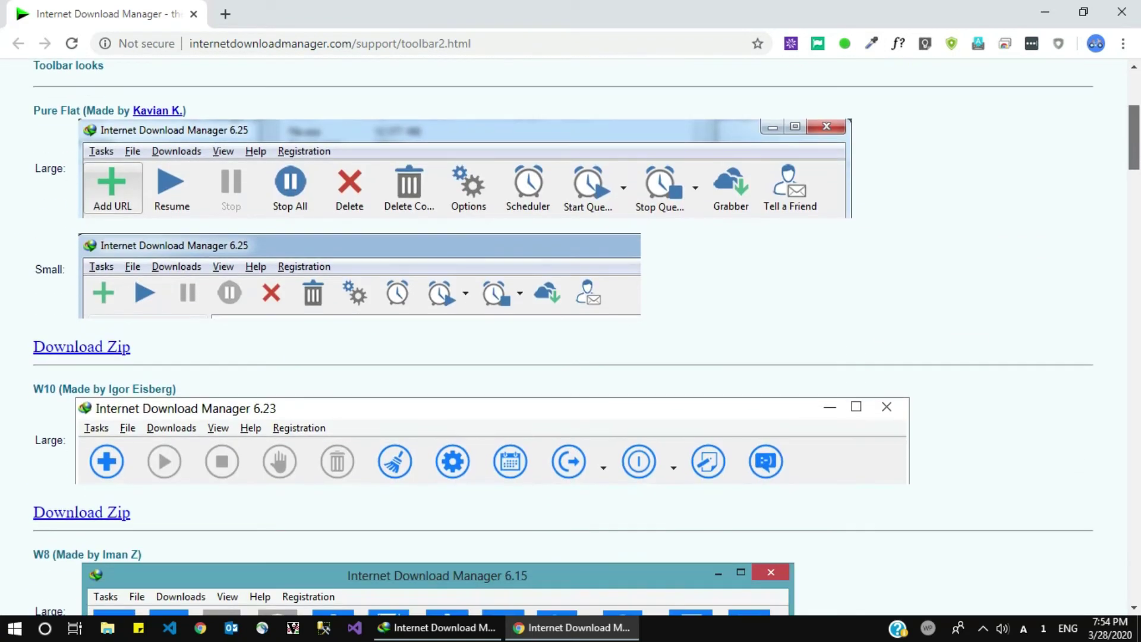
Download the W10 toolbar look as Windows10.zip and open the folder it is saved in.
scroll(570, 333, down, 3)
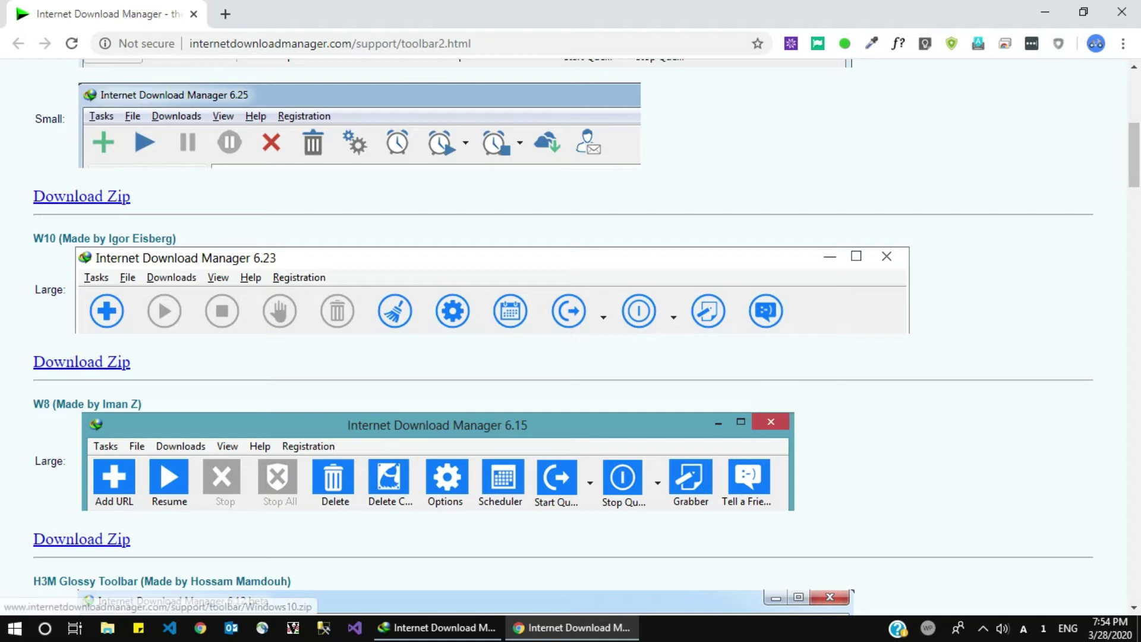
click(82, 361)
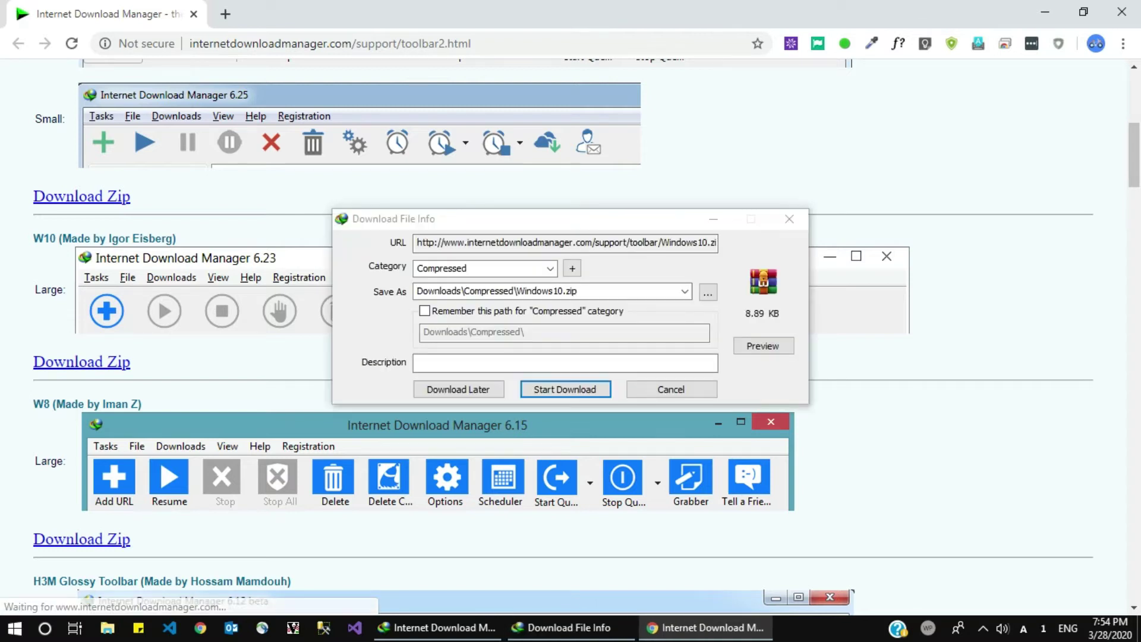
key(Return)
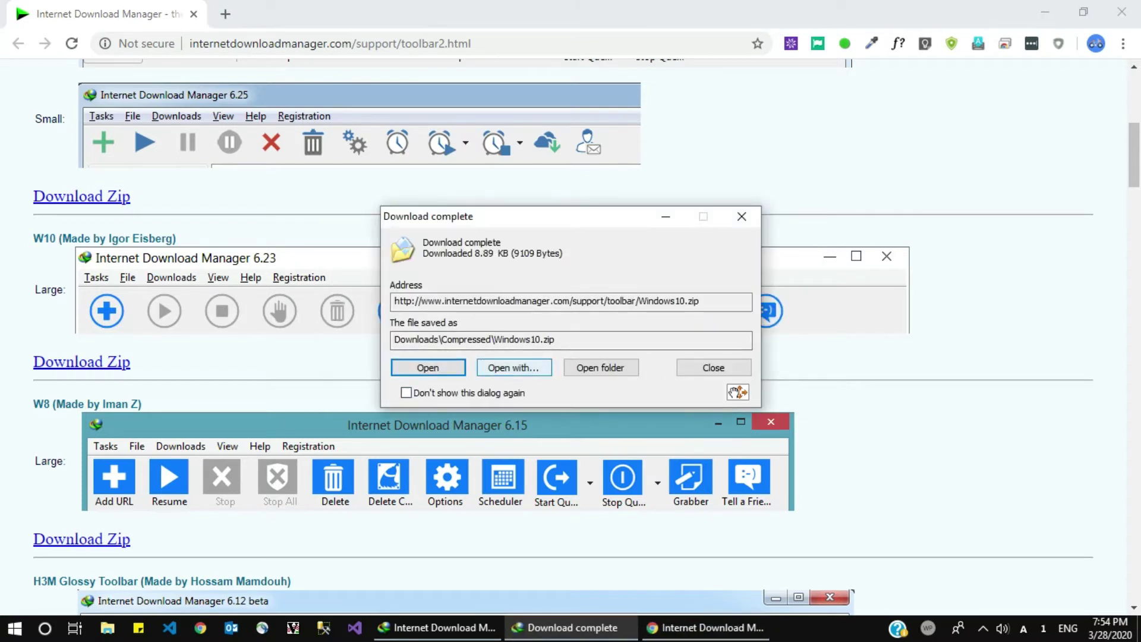
click(600, 367)
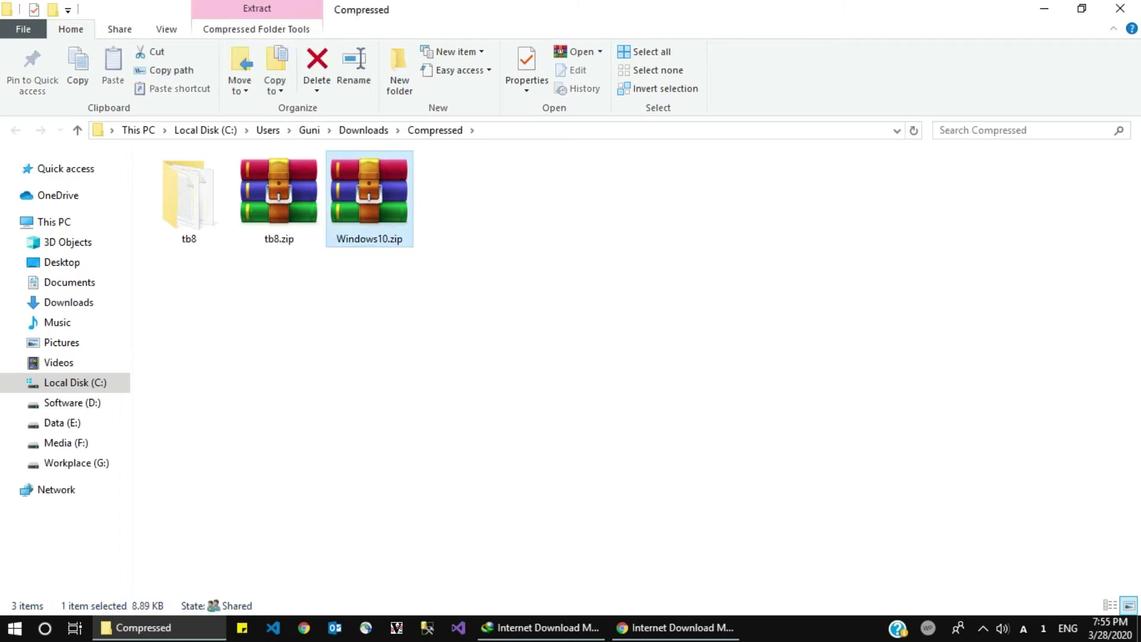
Extract Windows10.zip into its own Windows10 folder and open that folder.
right_click(371, 156)
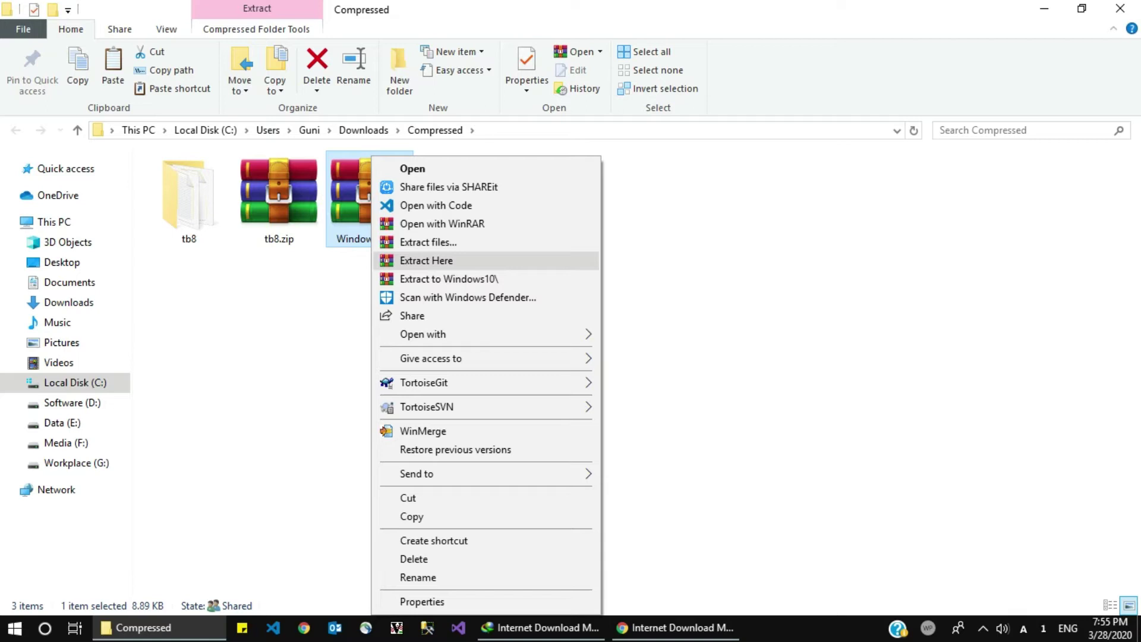
click(448, 279)
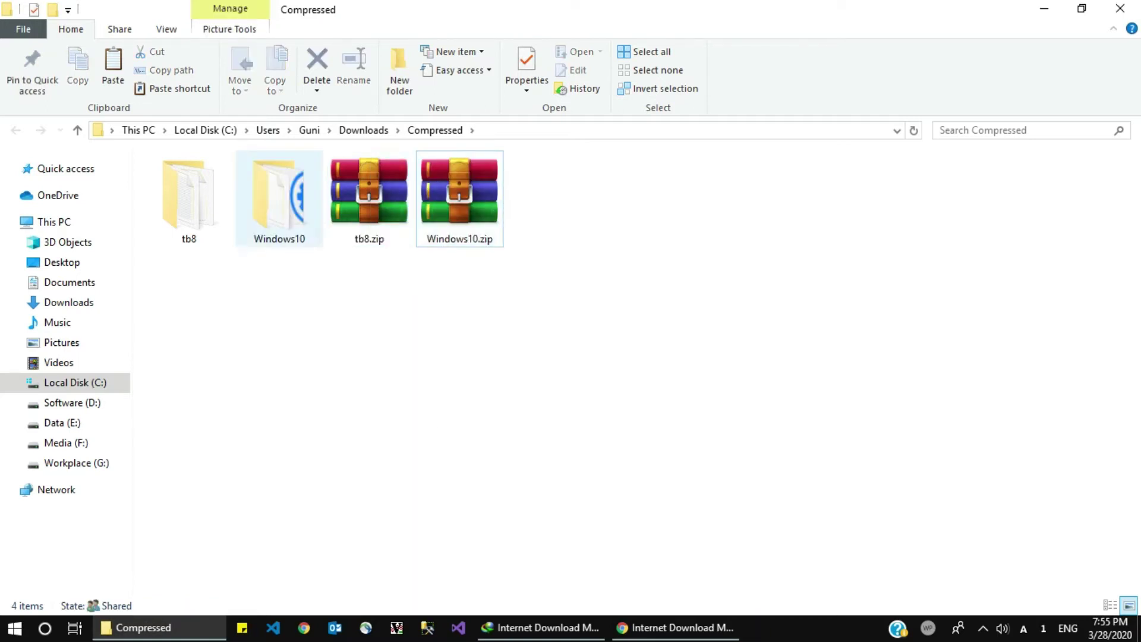
double_click(279, 199)
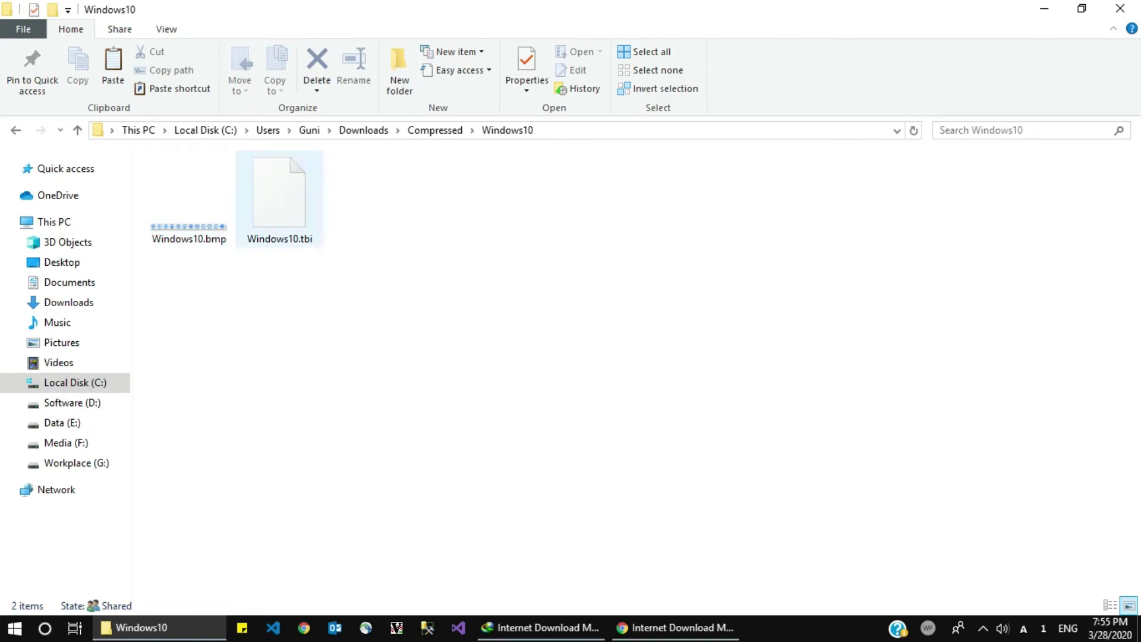
Copy both Windows10.bmp and Windows10.tbi from the extracted folder.
drag(371, 289, 173, 182)
right_click(265, 208)
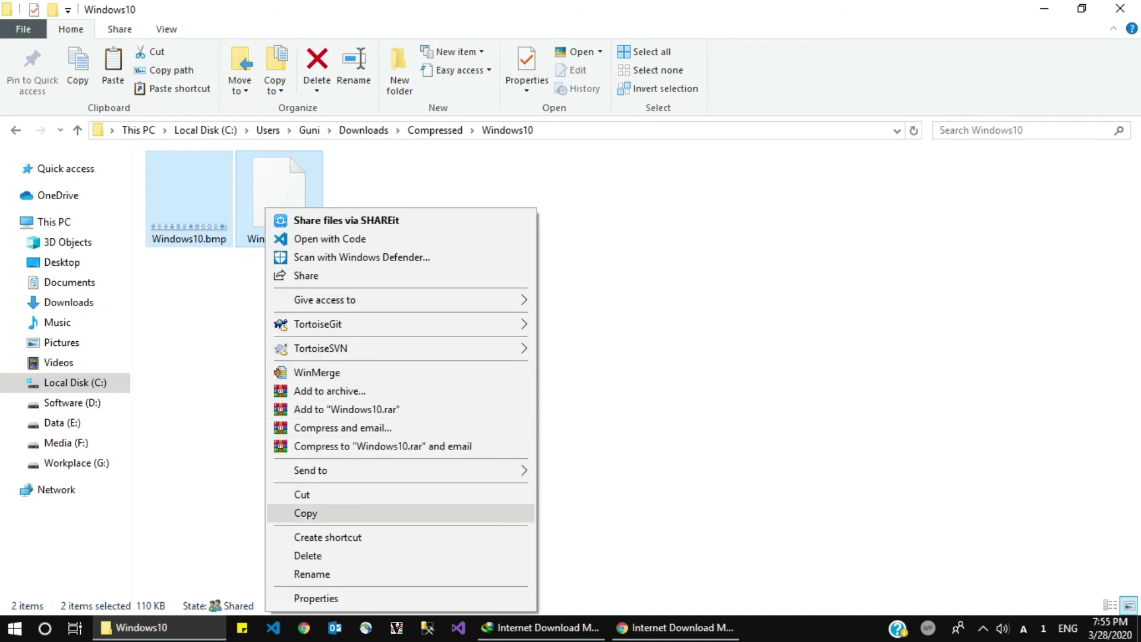
click(306, 513)
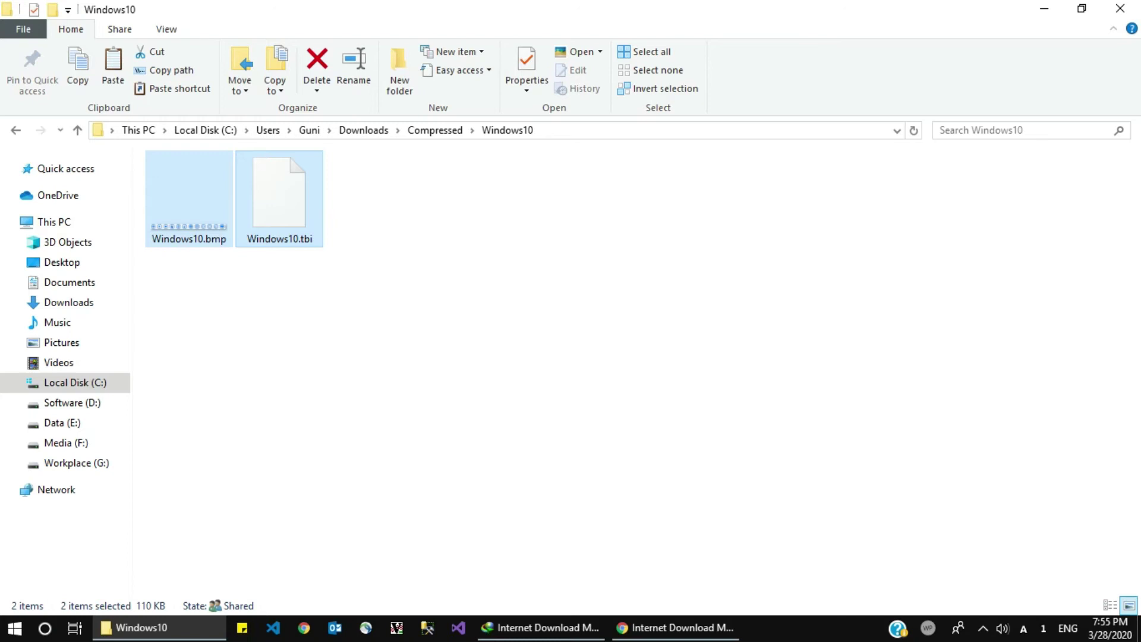
Open the Toolbar folder inside Internet Download Manager's folder in Program Files (x86) on Local Disk (C:).
click(75, 382)
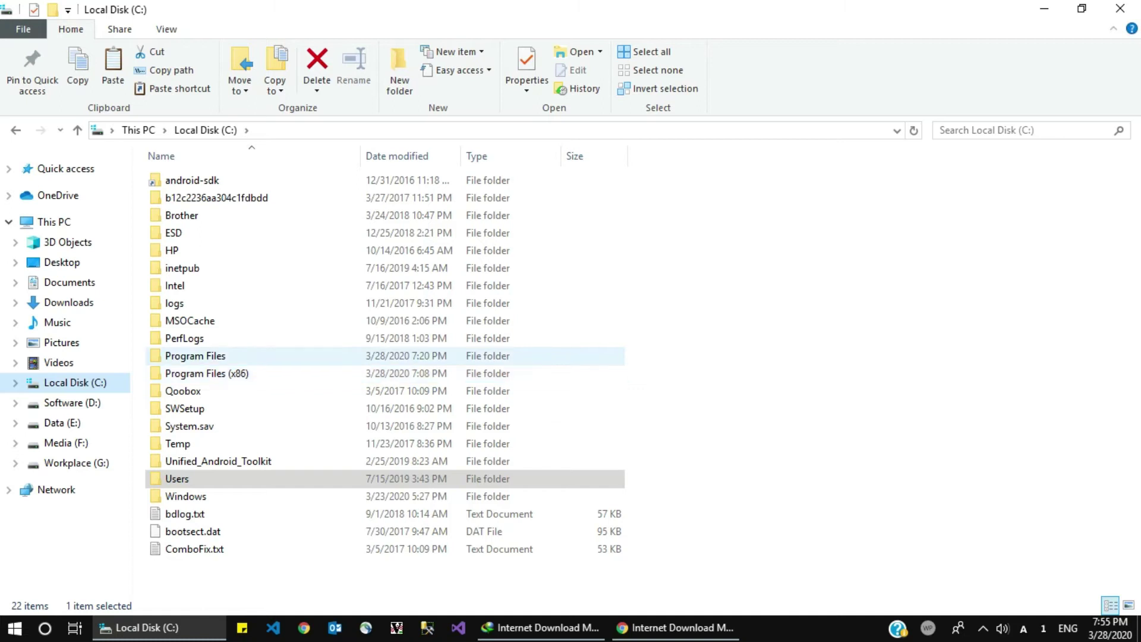
click(226, 356)
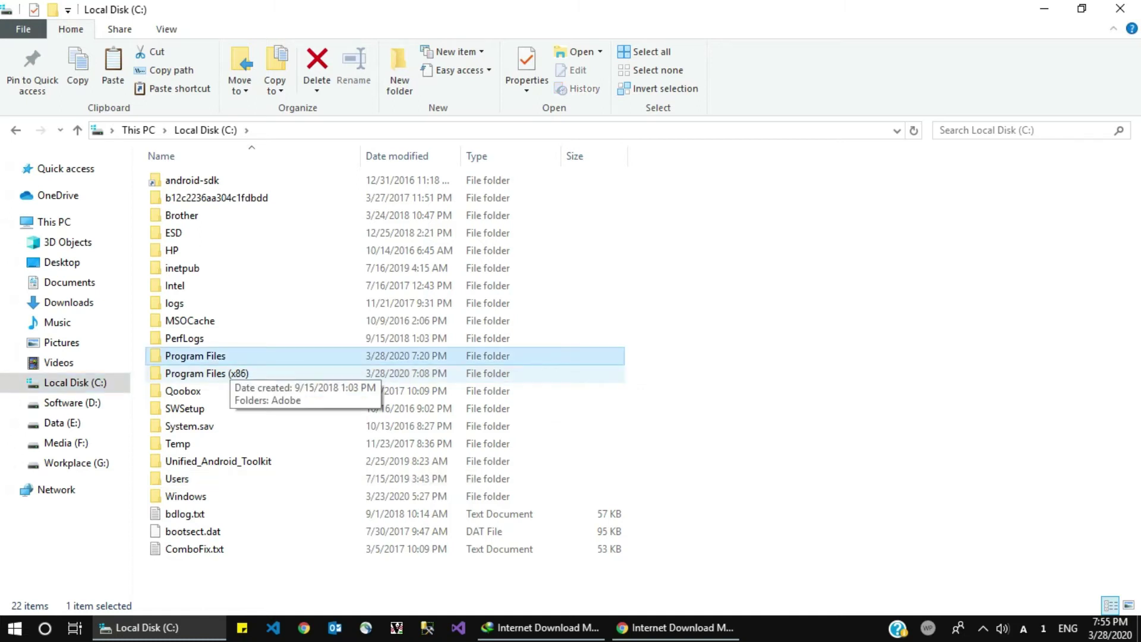
click(226, 373)
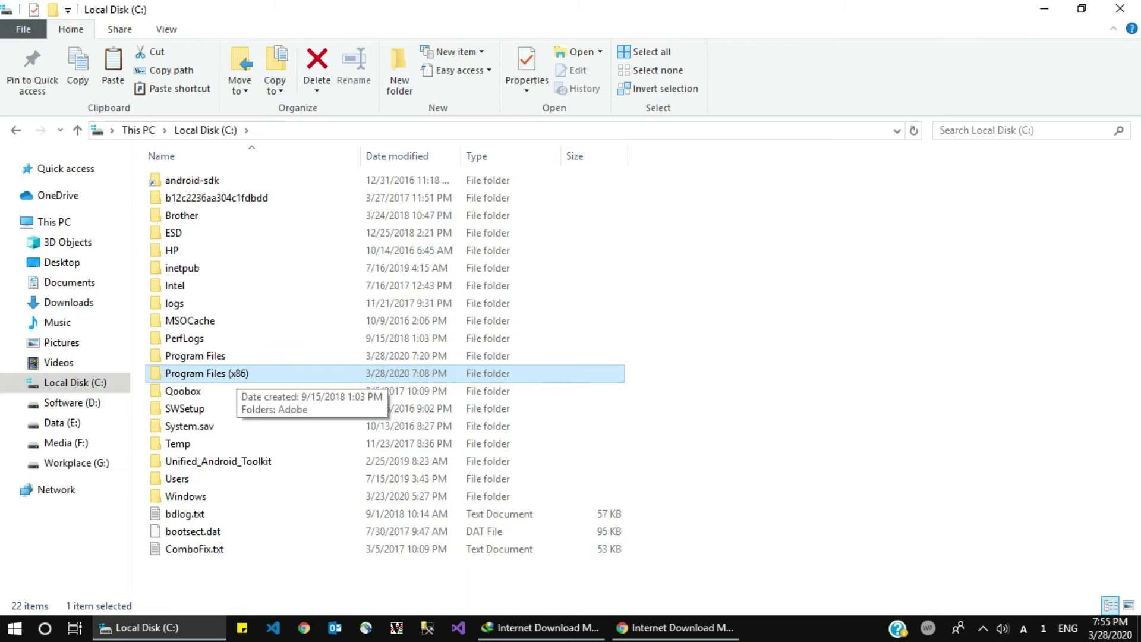
double_click(226, 373)
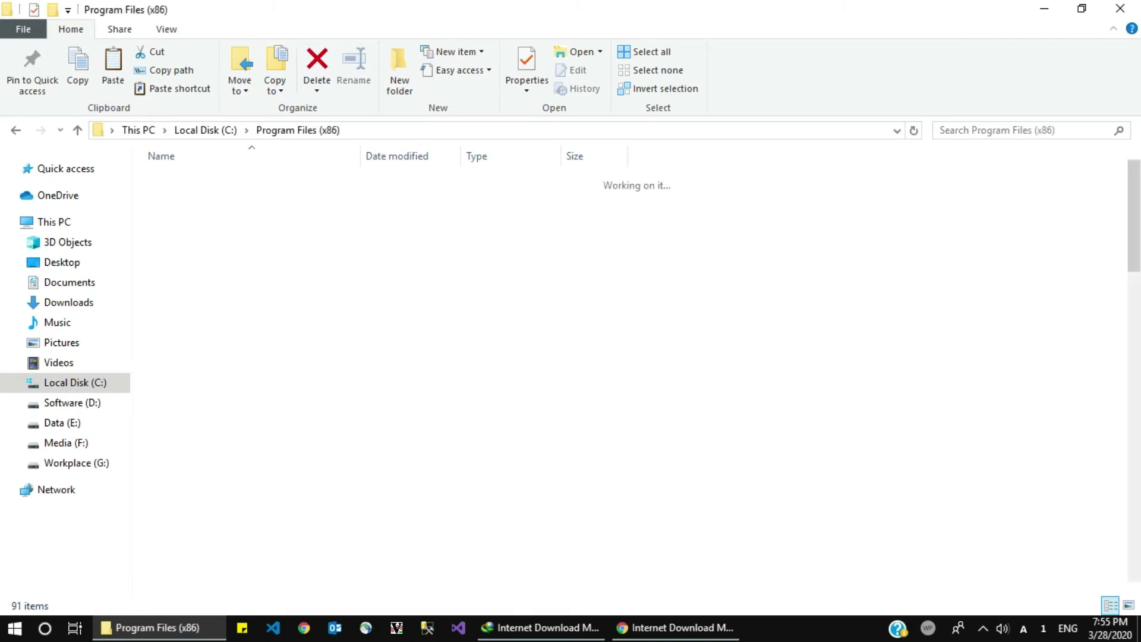
key(i)
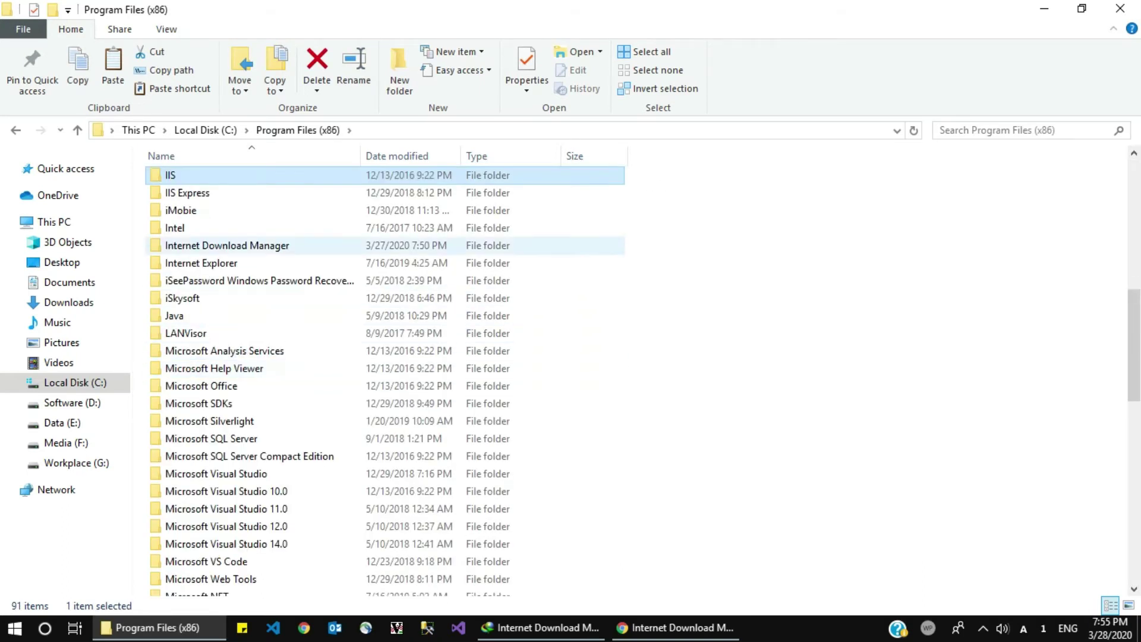
double_click(226, 245)
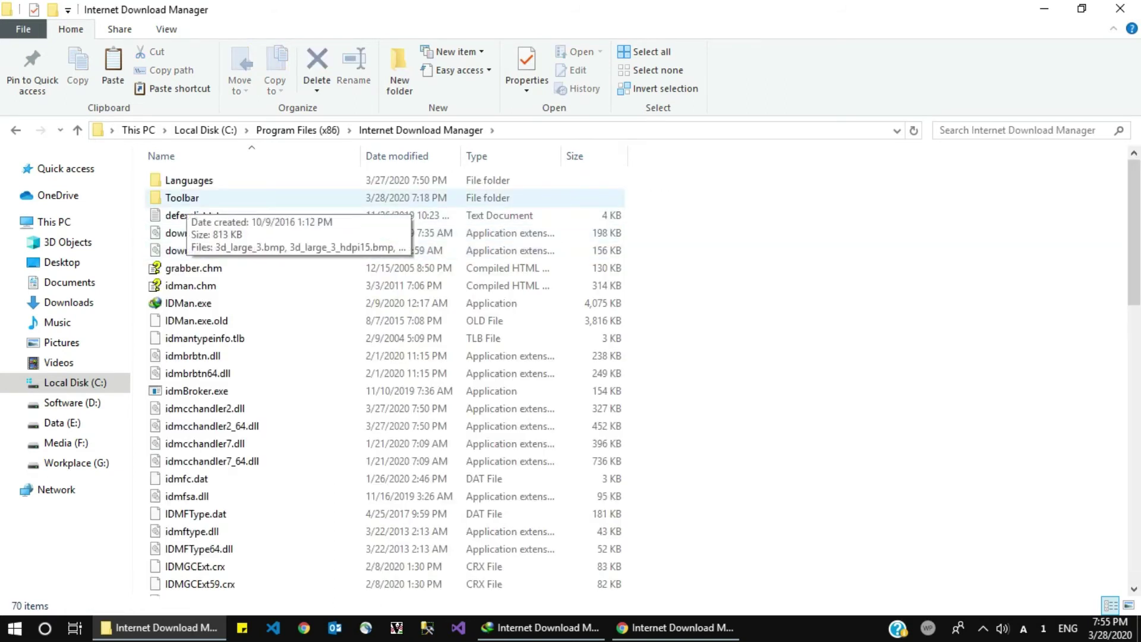
double_click(186, 199)
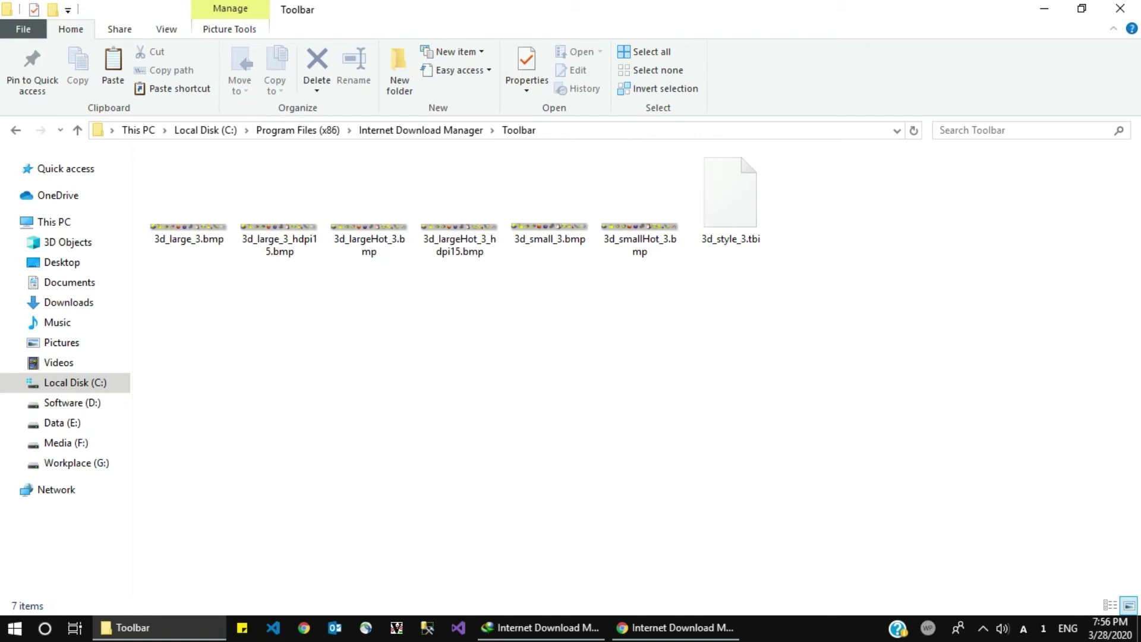
Paste the copied Windows10.bmp and Windows10.tbi into the Toolbar folder, granting administrator permission for the copy.
right_click(608, 174)
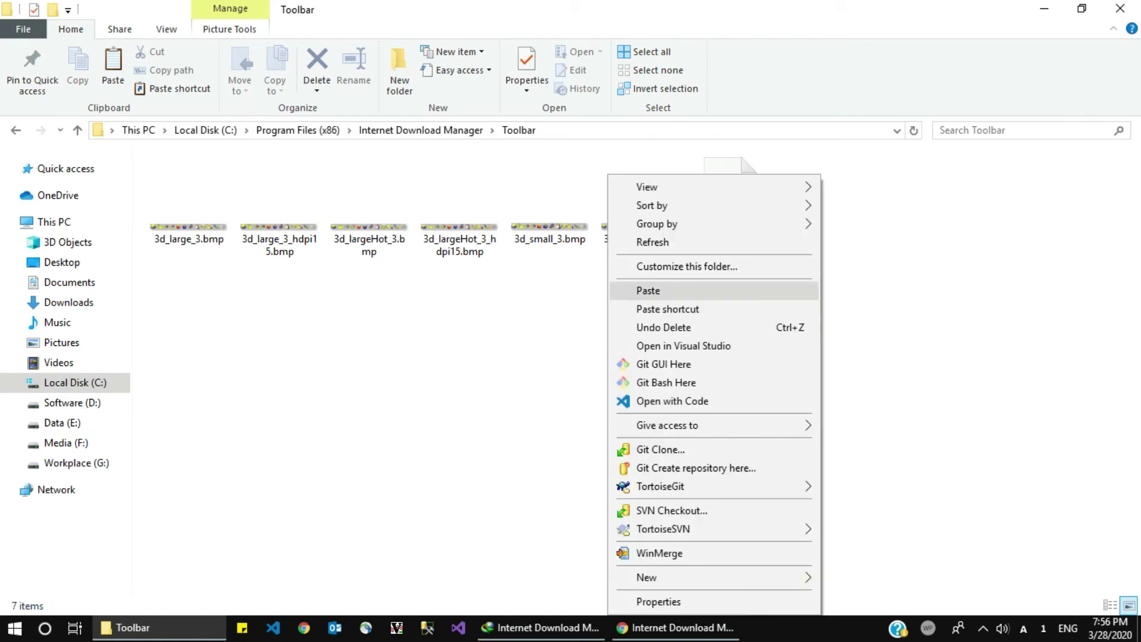
click(647, 290)
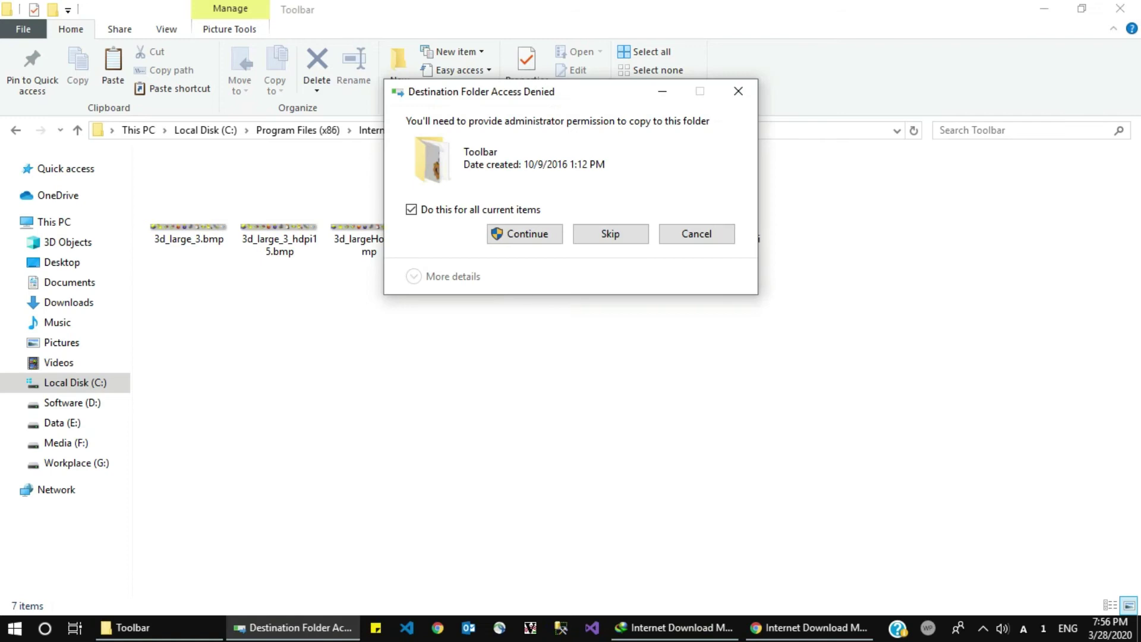
key(Return)
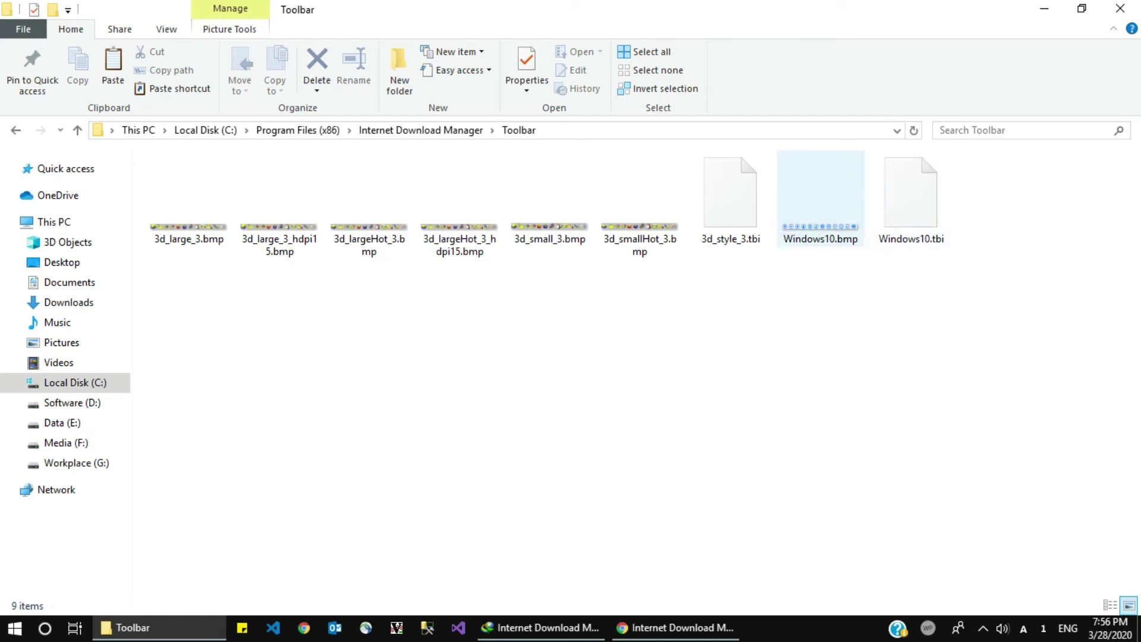
Close the toolbar download web page, the Internet Download Manager window and the Toolbar folder window.
click(676, 628)
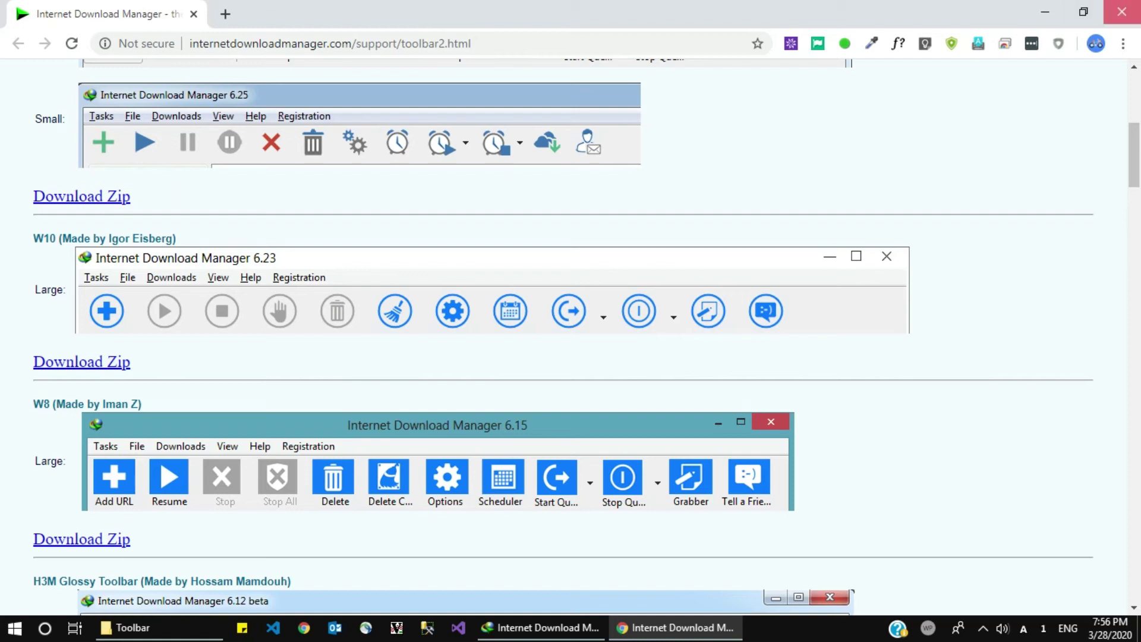
click(1121, 12)
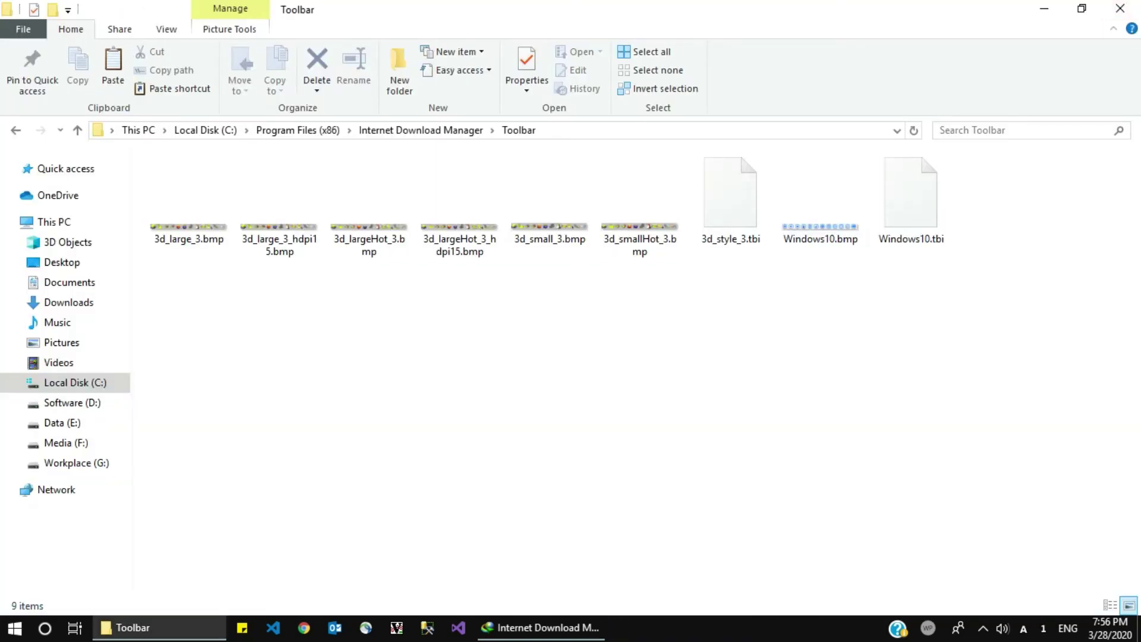
click(540, 628)
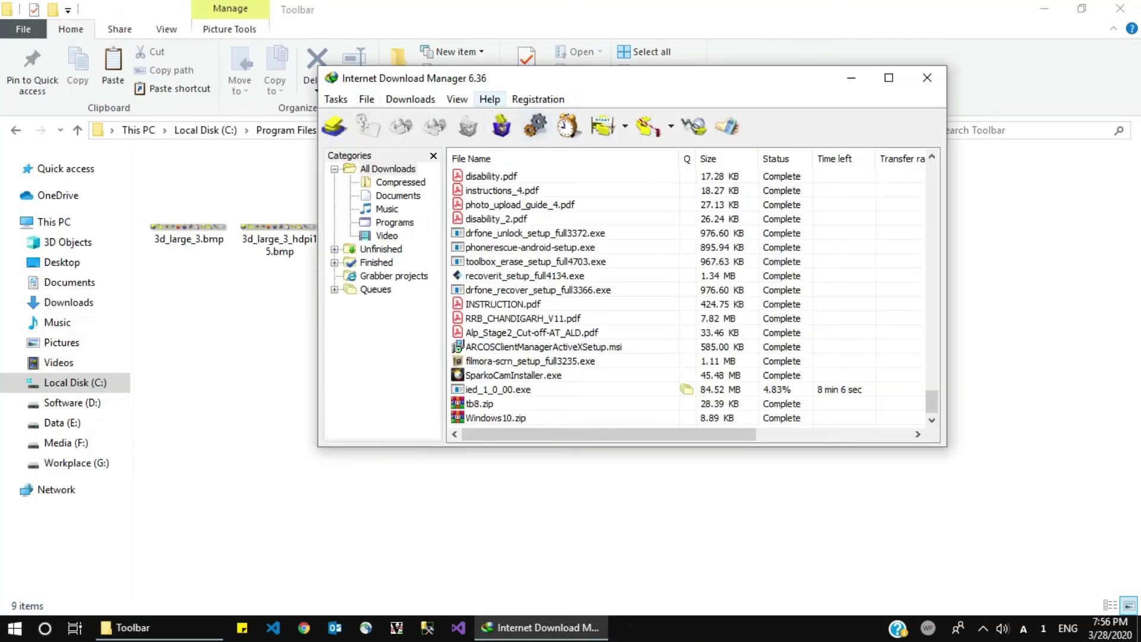
click(457, 99)
mouse_move(523, 155)
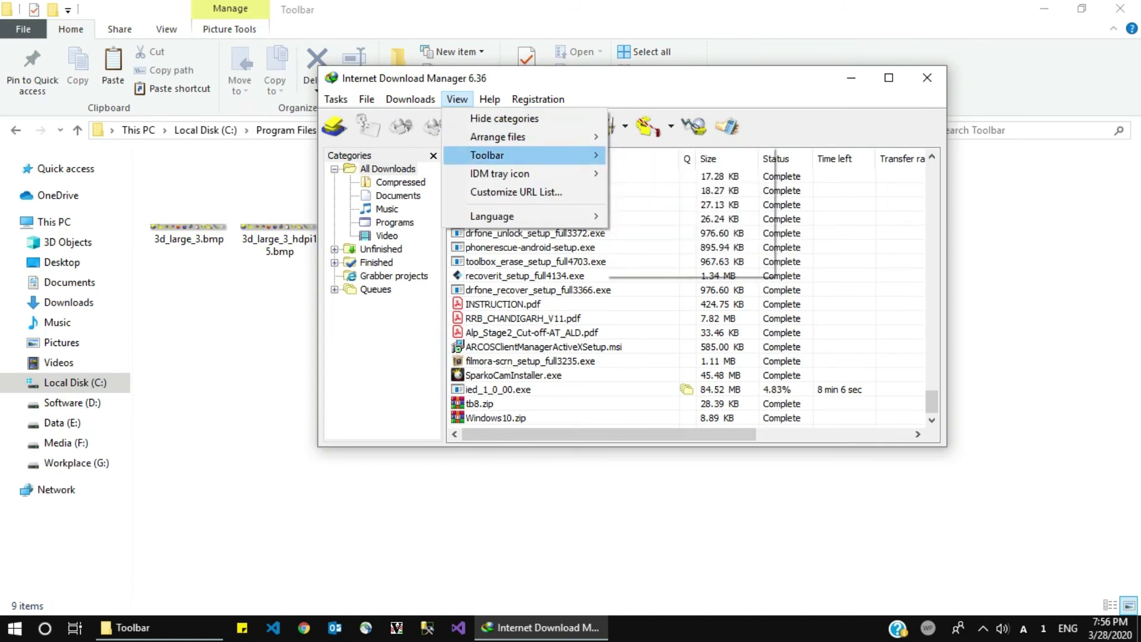
click(927, 77)
click(1119, 8)
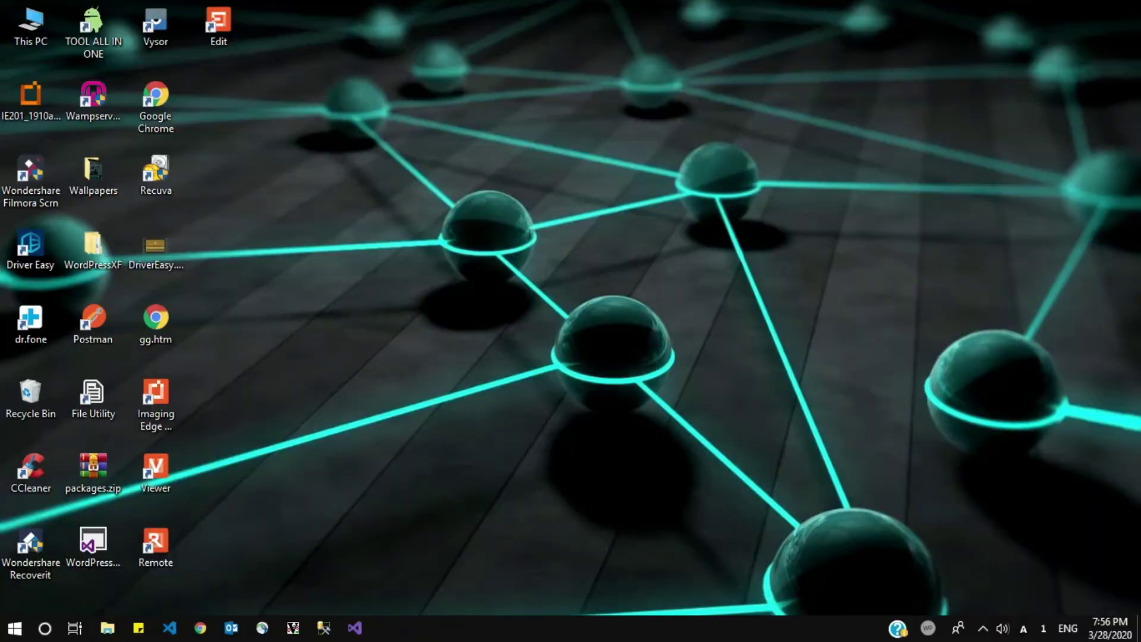
Exit Internet Download Manager completely so that it no longer runs in the background.
click(983, 628)
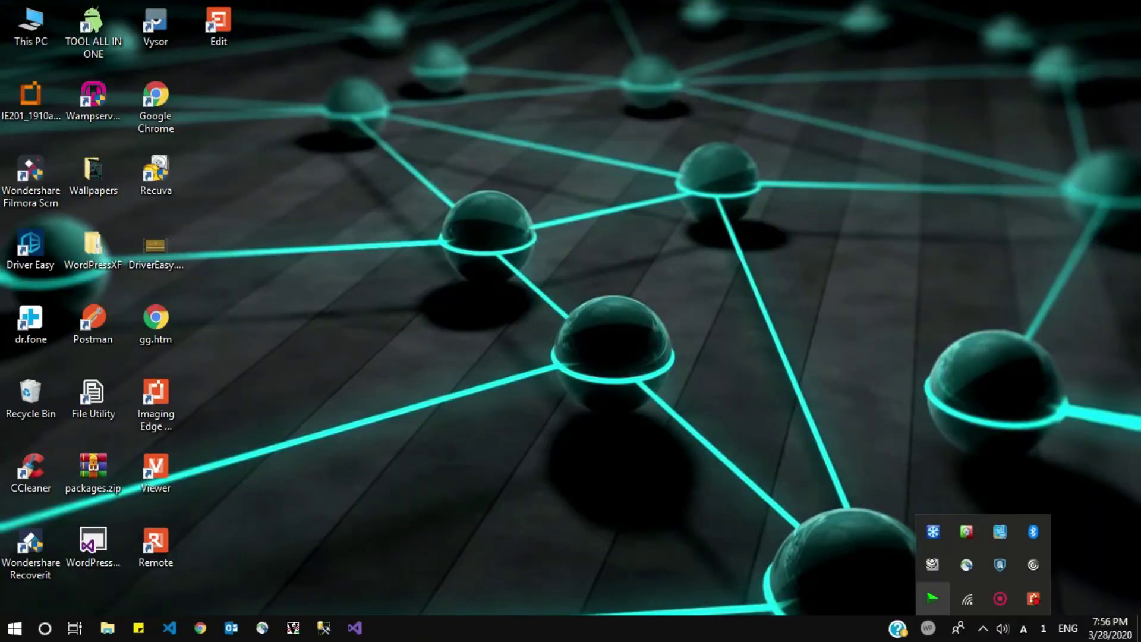
right_click(932, 596)
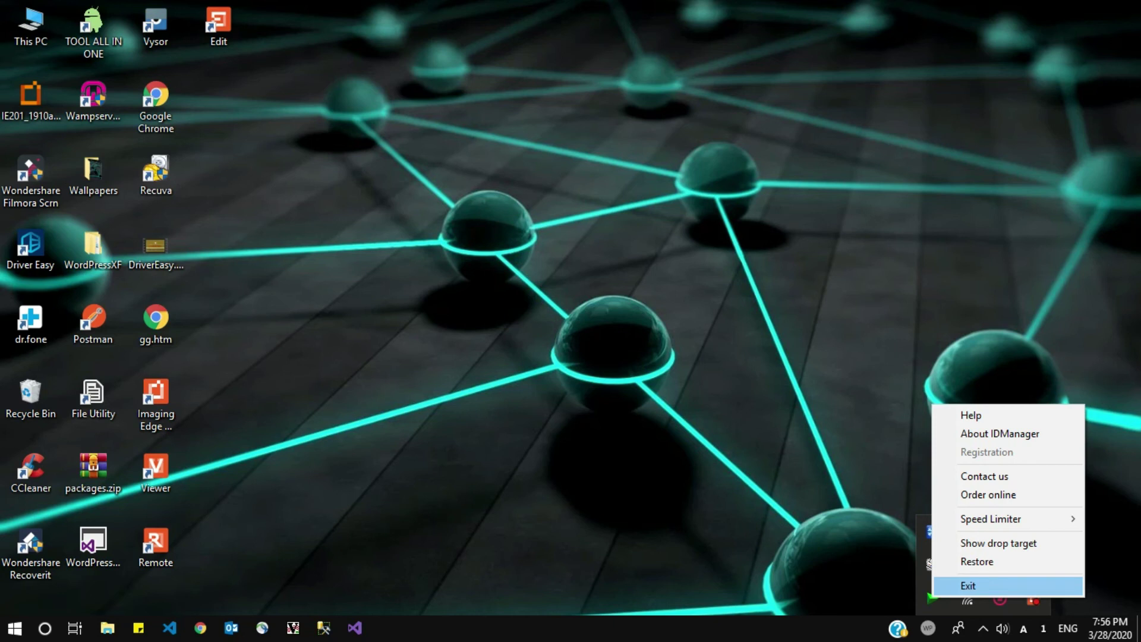
key(Return)
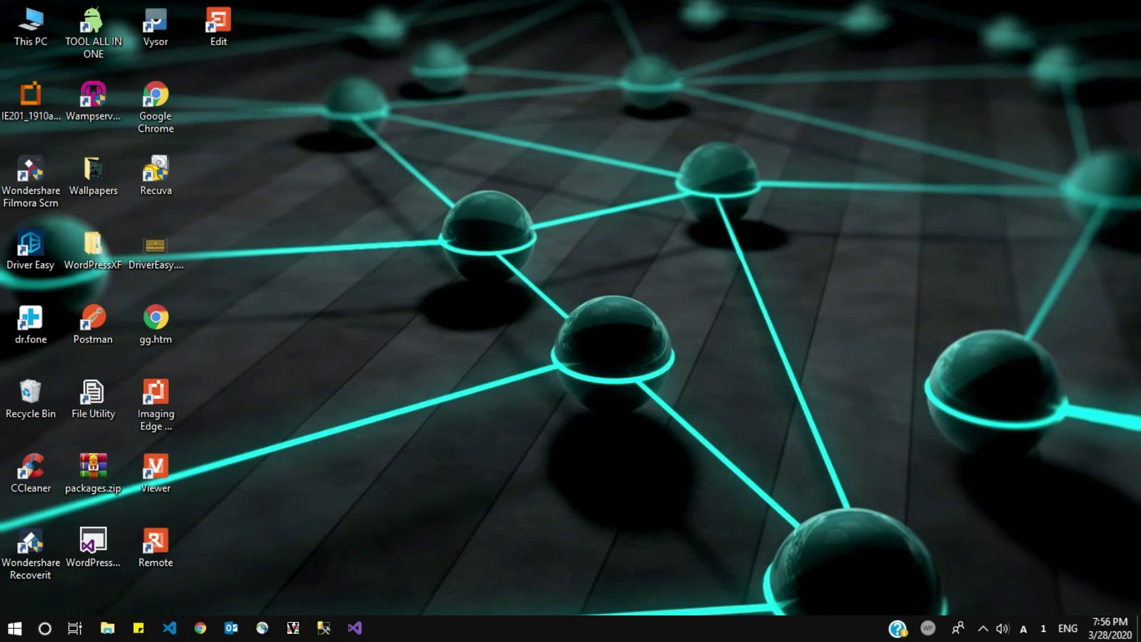
Search for "id" to relaunch Internet Download Manager, and dismiss its Tip of the Day.
key(super)
text(id)
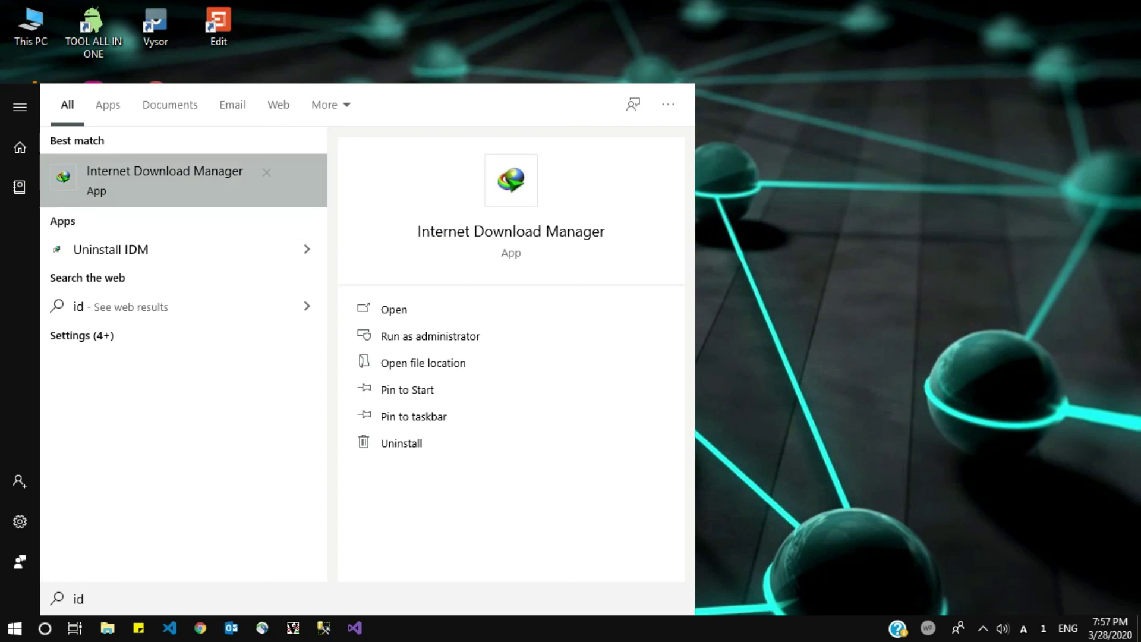
click(155, 179)
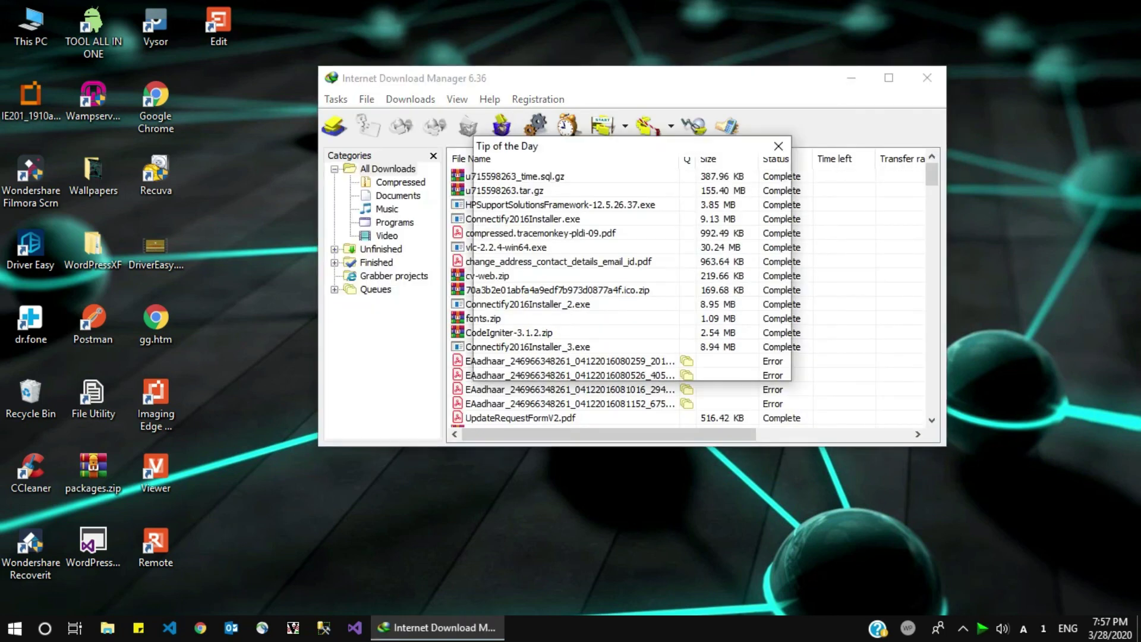
click(736, 361)
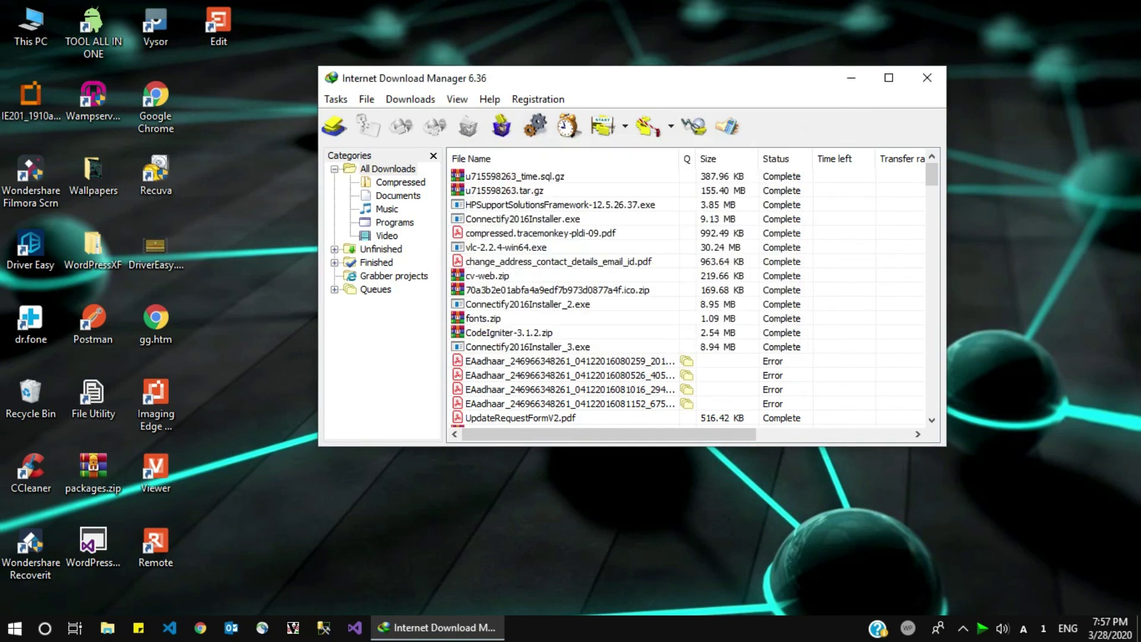
Switch Internet Download Manager's toolbar style to Windows 10.
click(457, 99)
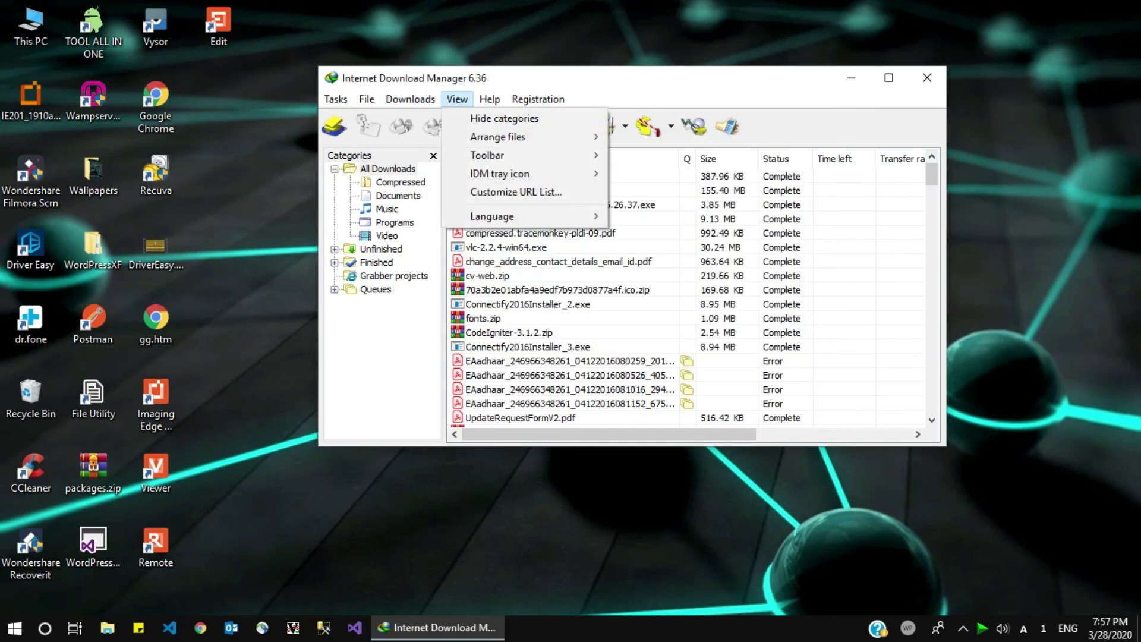
mouse_move(487, 155)
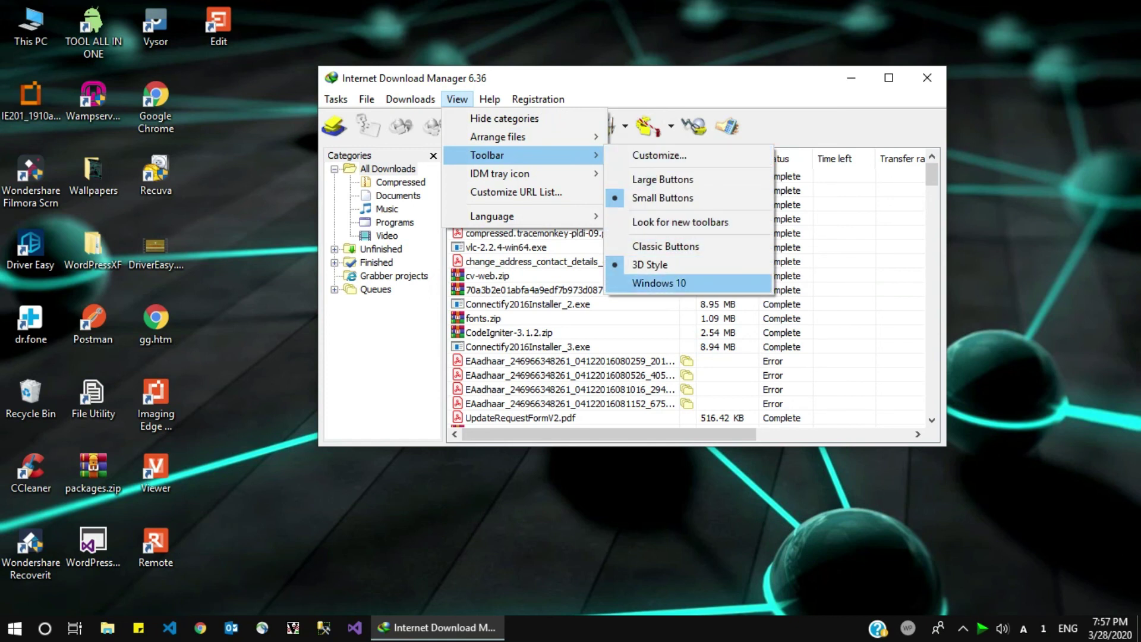
click(659, 283)
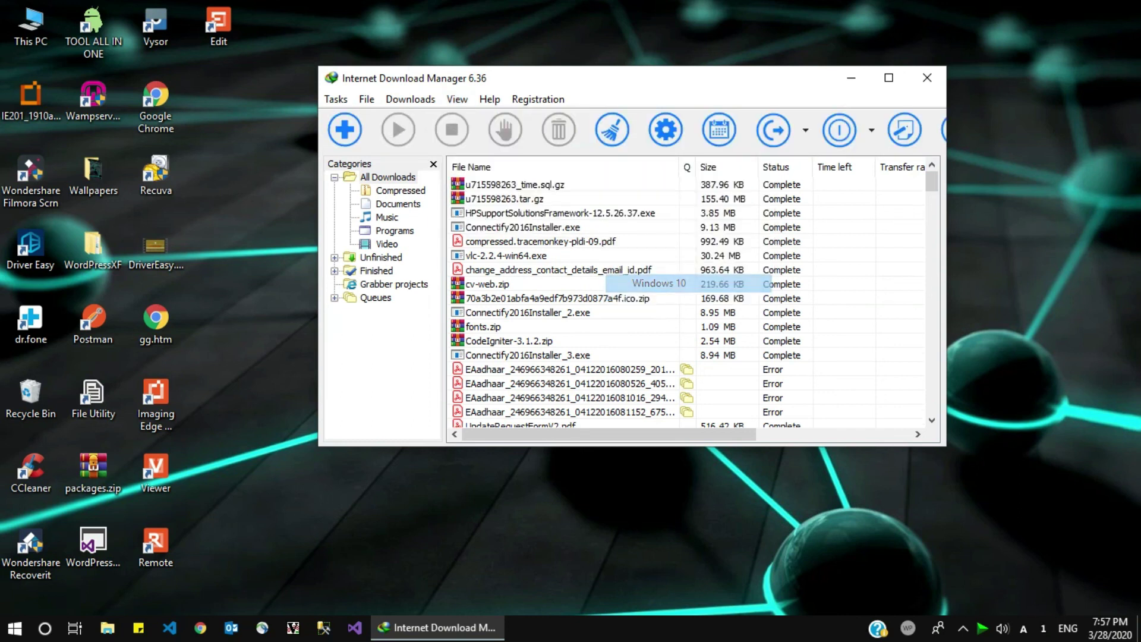